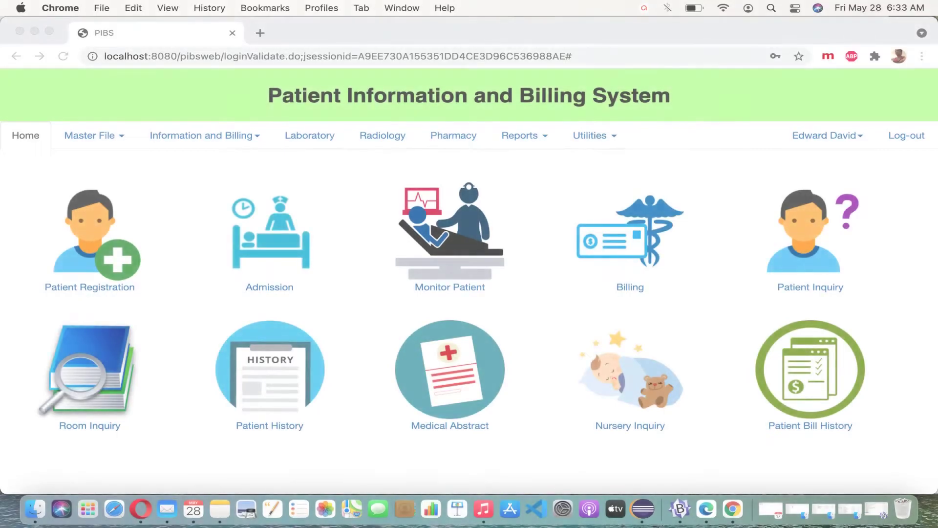
Open the Professional Type master file and list all of its records
click(106, 136)
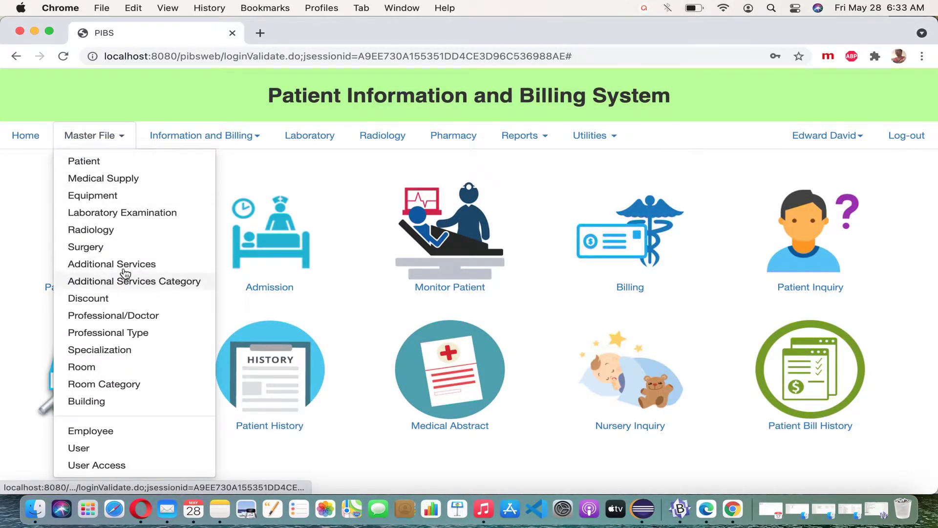
click(132, 338)
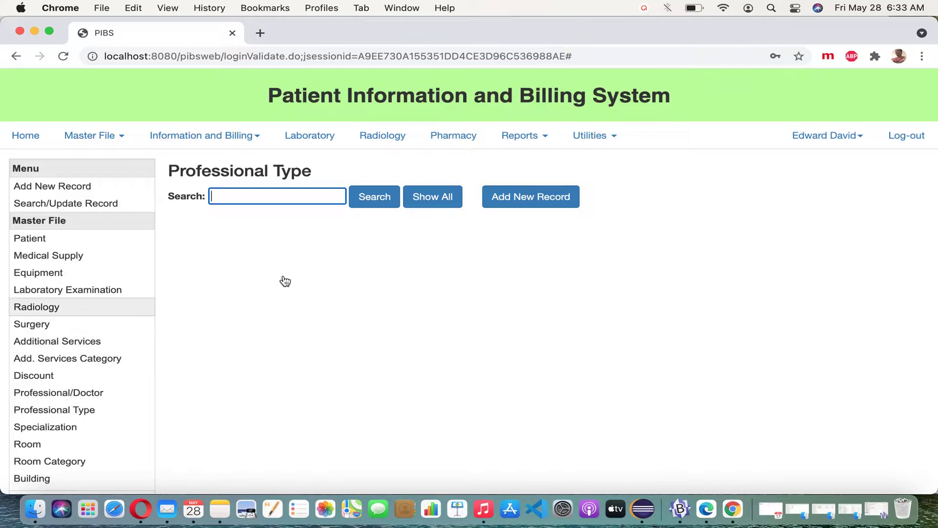
click(432, 197)
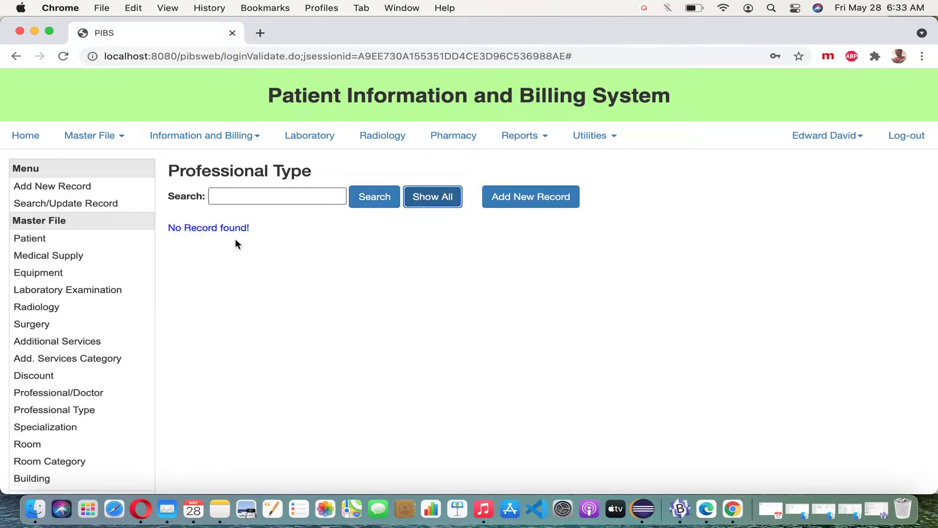
Add a professional type record for Billing Officer with the remarks "In-charge of Payments", and list all records
click(548, 205)
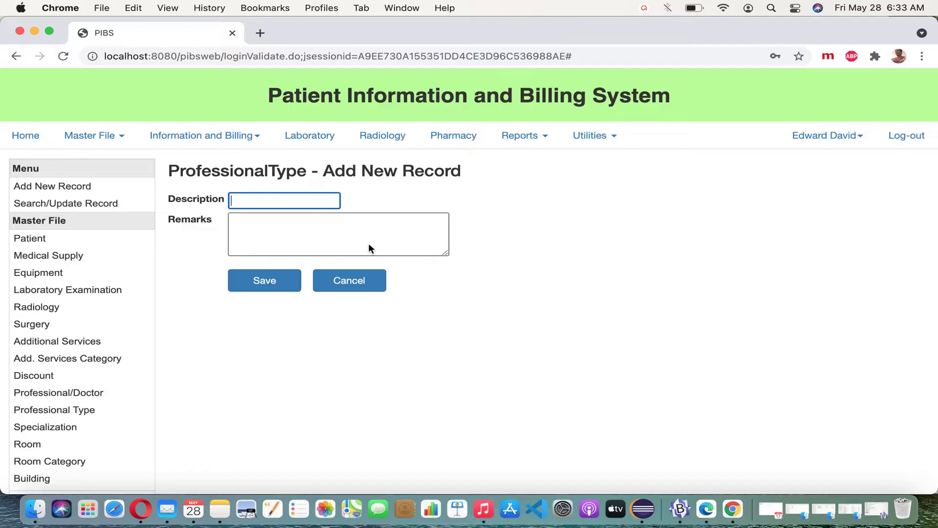
click(294, 276)
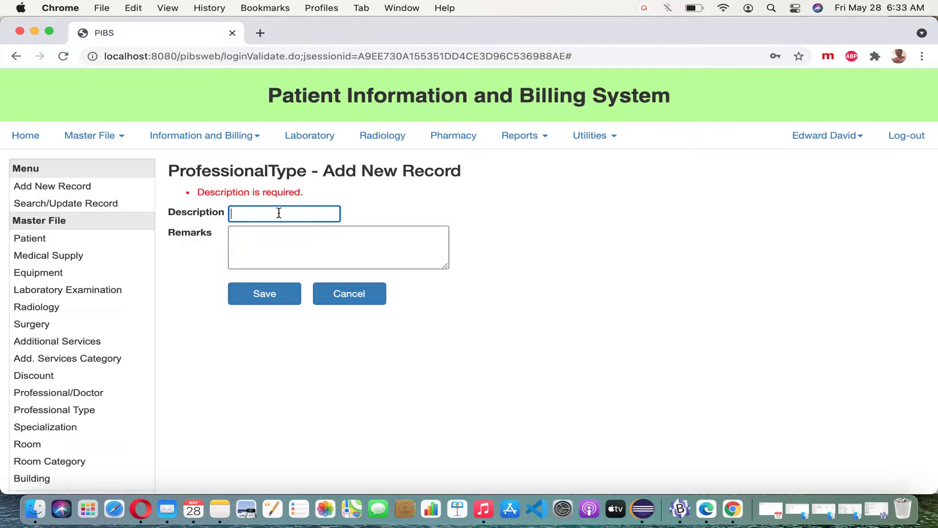
text(Billing Officer)
click(275, 244)
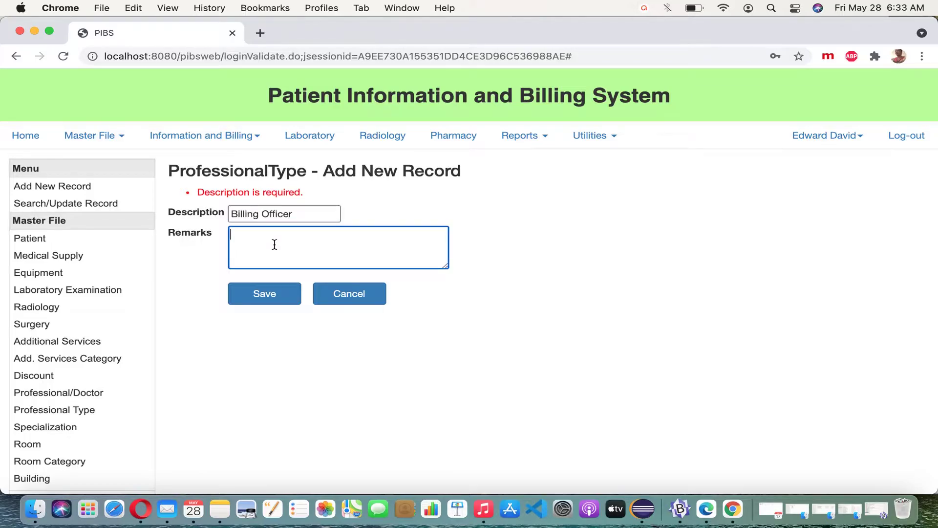
text(In-charge of Payments)
click(275, 299)
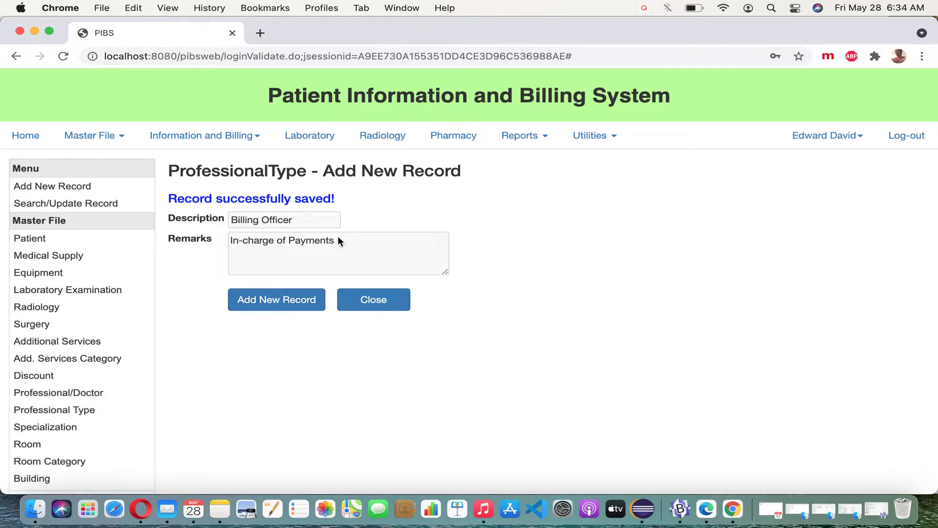
click(374, 299)
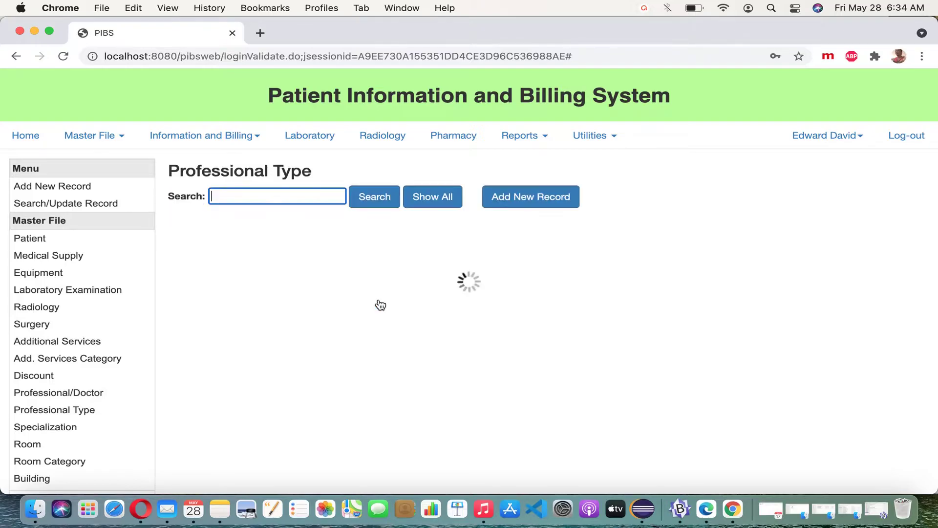
click(430, 197)
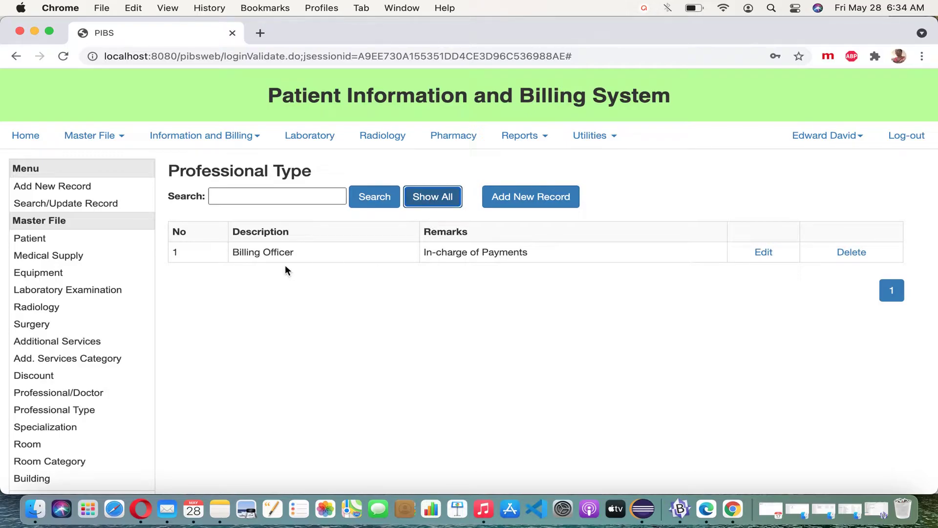
Add and save a professional type record with the description Clerk
click(546, 202)
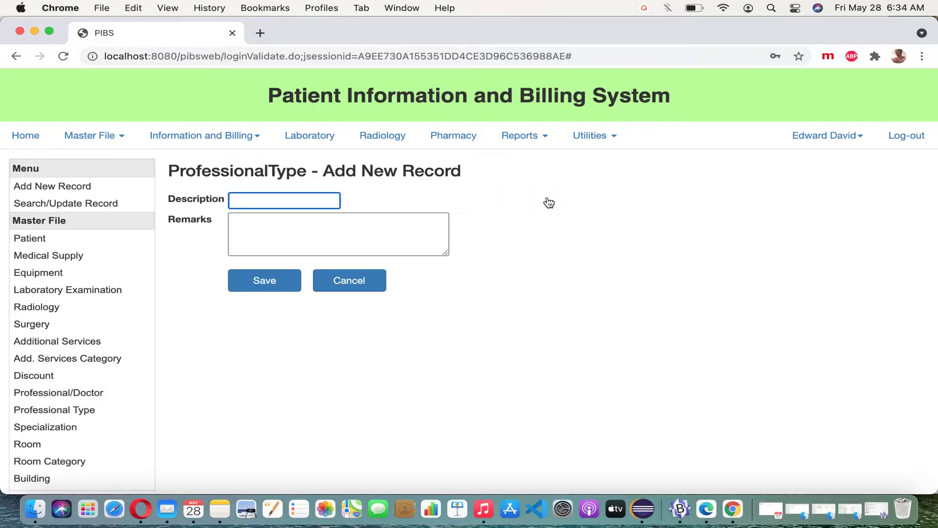
text(Clerk)
click(287, 279)
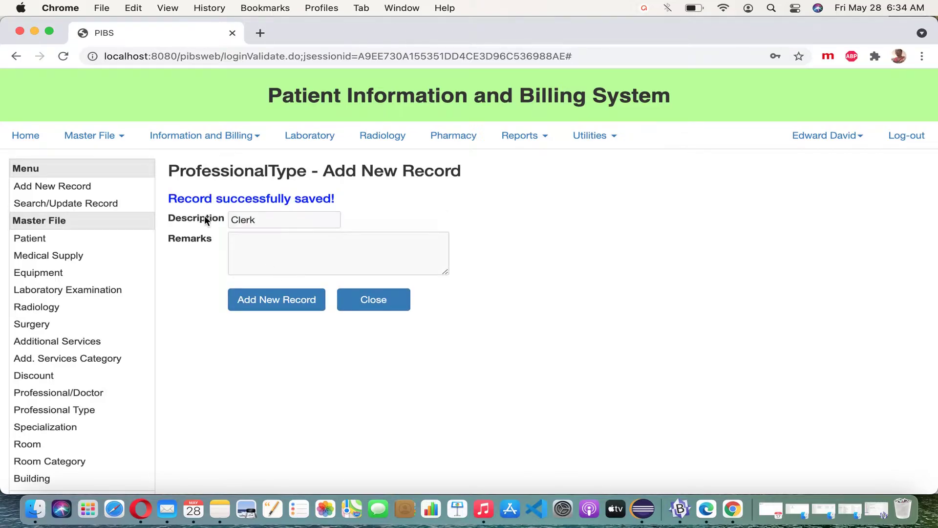
Add and save another professional type record with the description Admission Officer
click(276, 299)
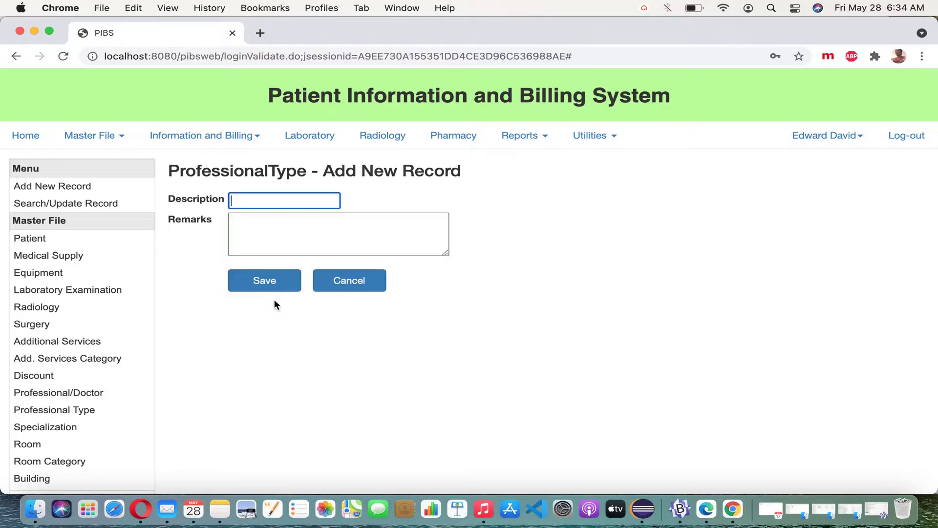
text(Admission Officer)
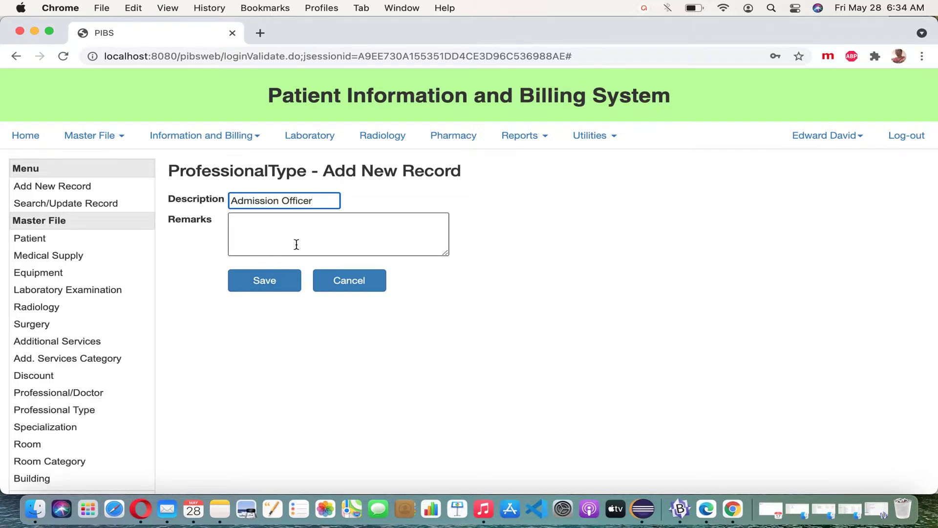
click(274, 286)
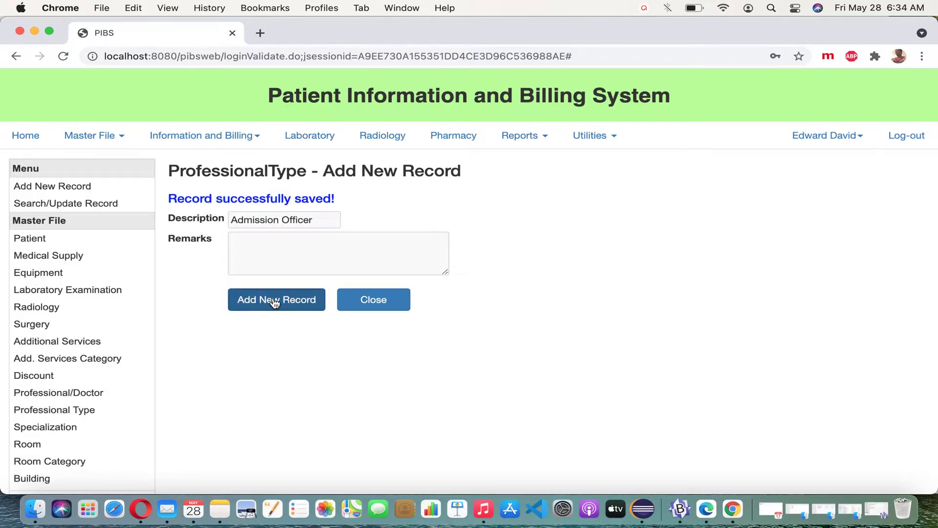
Add and save another professional type record with the description Nurse
click(275, 302)
text(Nurse)
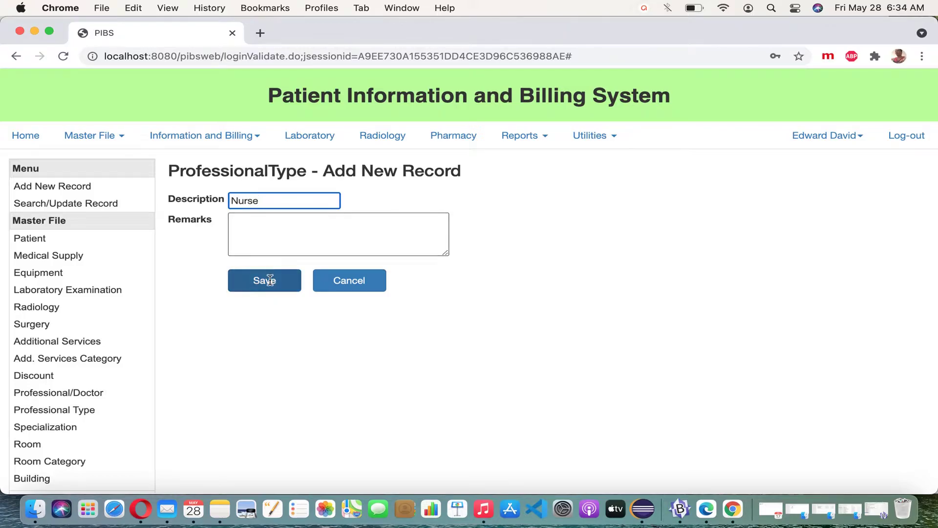
click(273, 286)
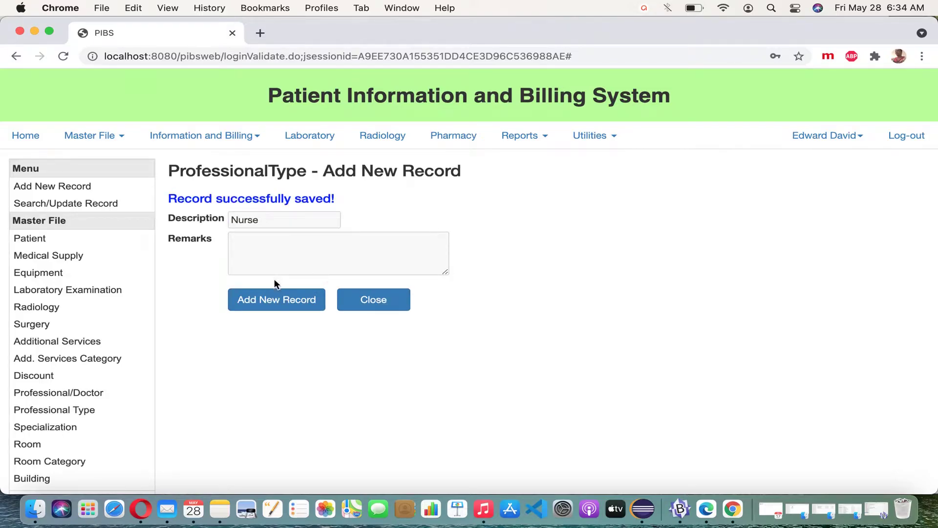
Add and save another professional type record with the description Doctor
click(285, 314)
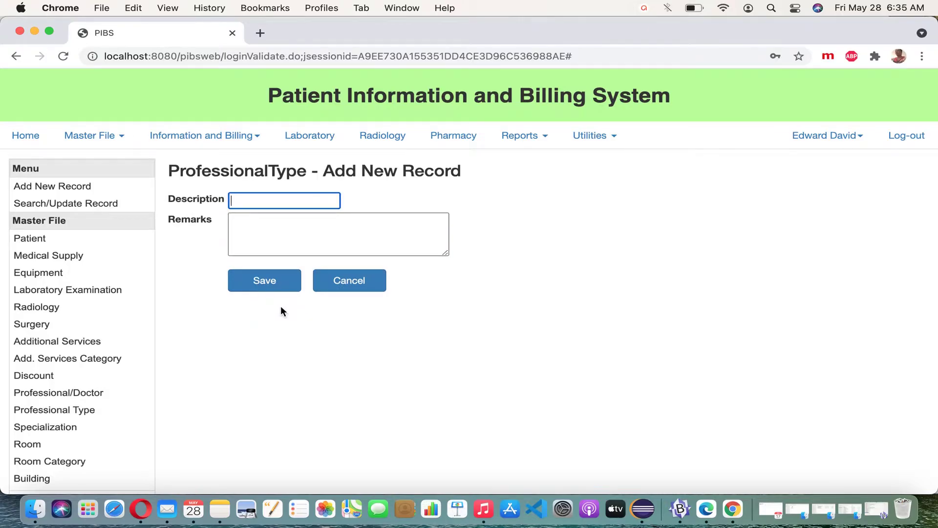
text(Doctor)
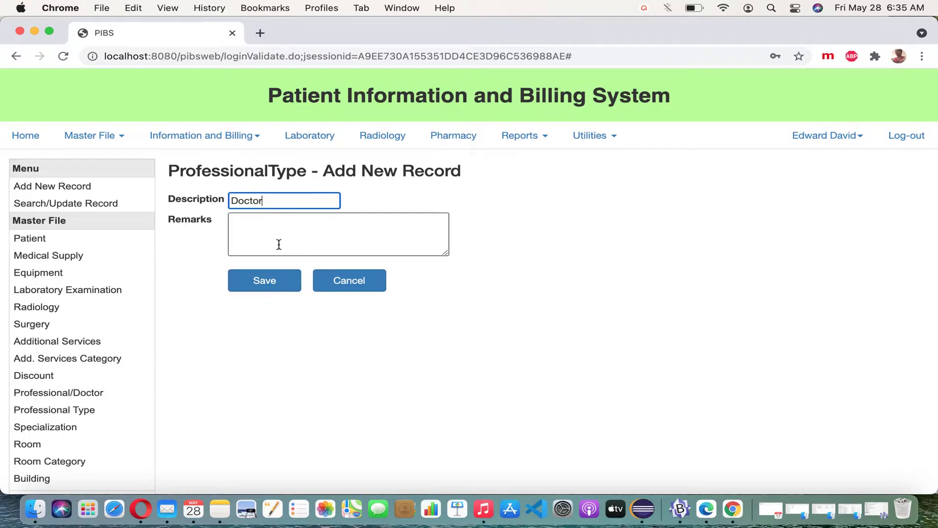
click(274, 288)
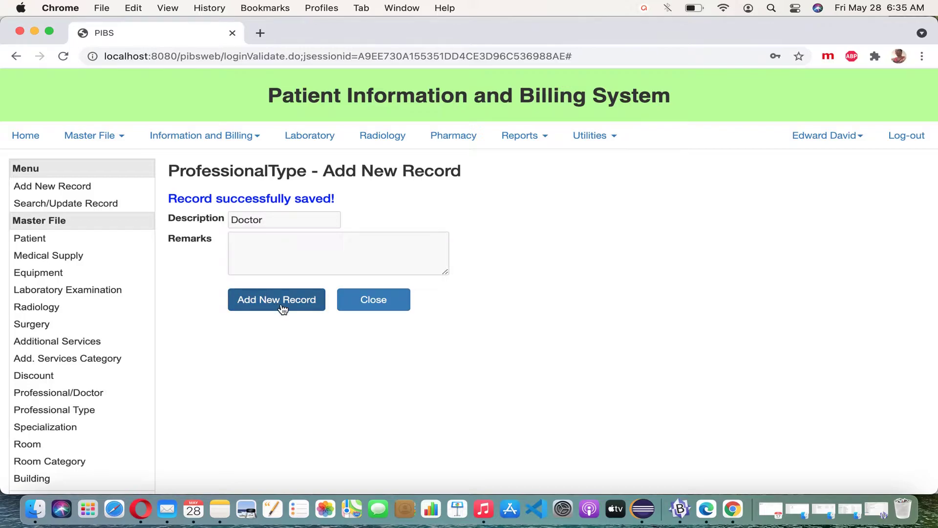
Add and save another professional type record with the description Medical Technologist
click(283, 308)
text(Medical)
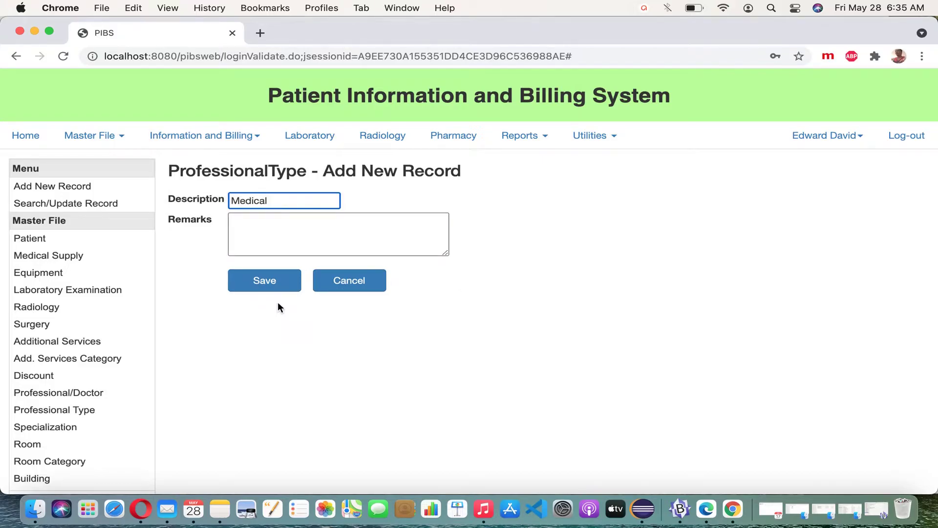
text( Technologist)
click(273, 289)
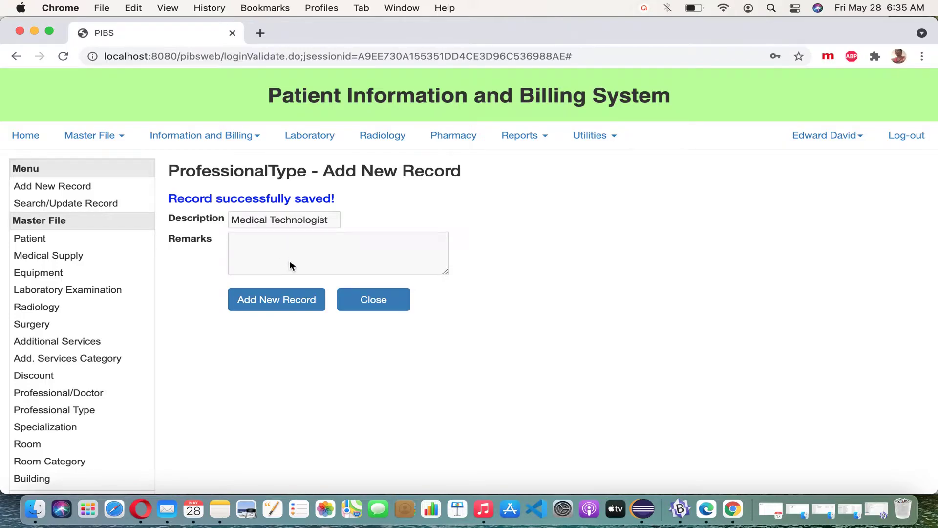
Add and save a professional type record with the description Pathologist, and list all records
click(273, 300)
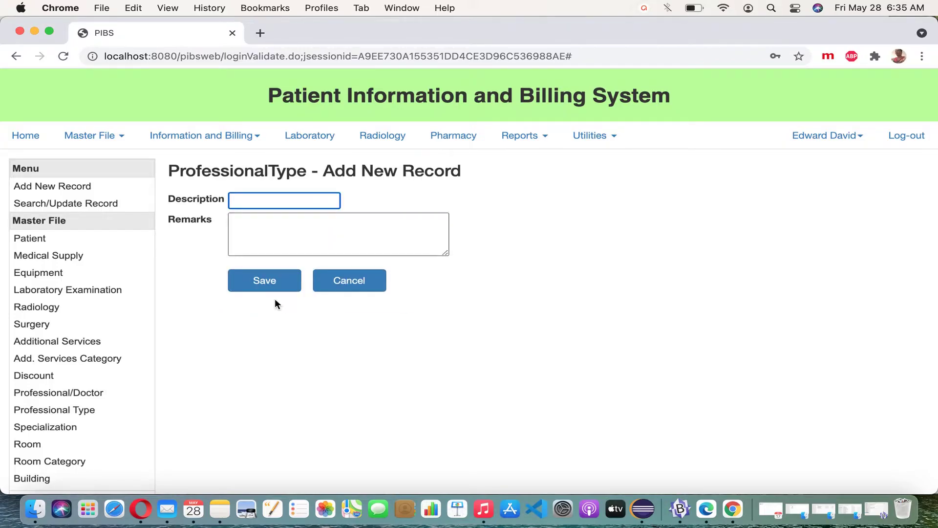
text(Pathologist)
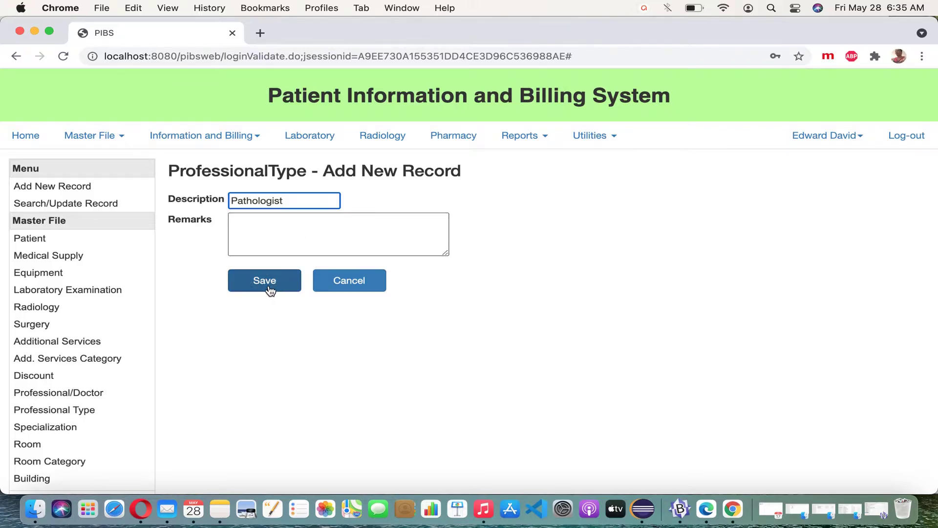
click(270, 290)
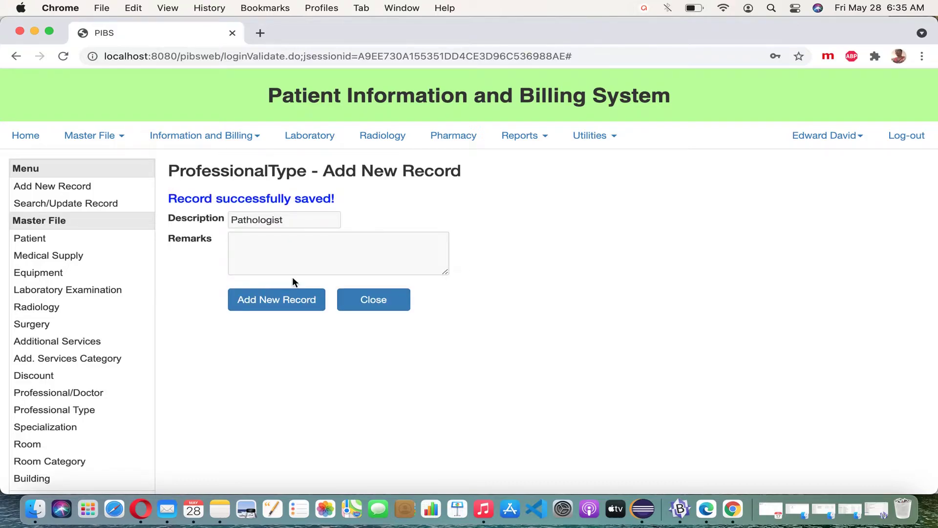
click(373, 299)
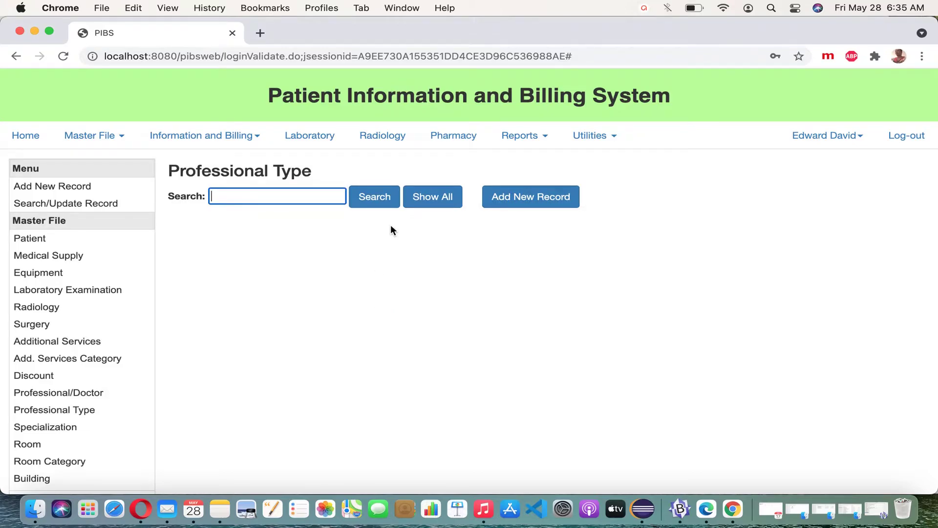
click(431, 202)
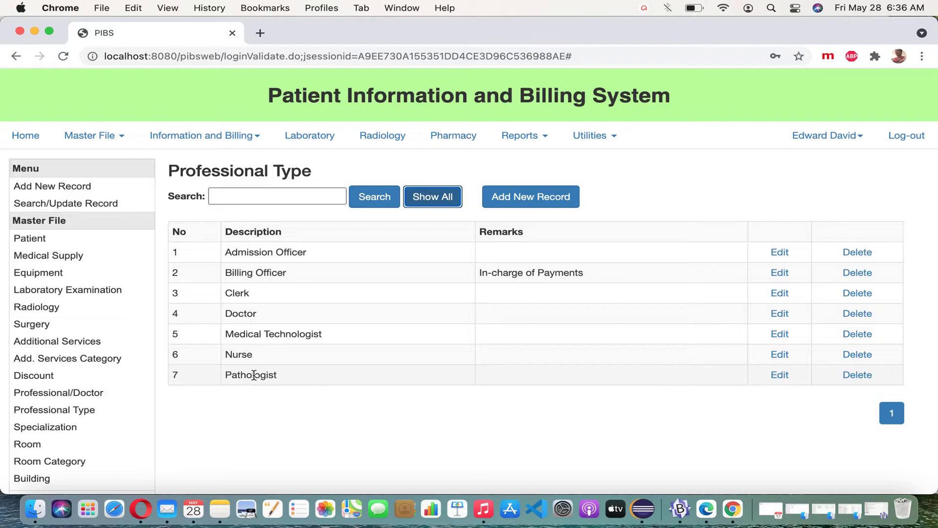
Search the professional type records for "billing"
click(335, 204)
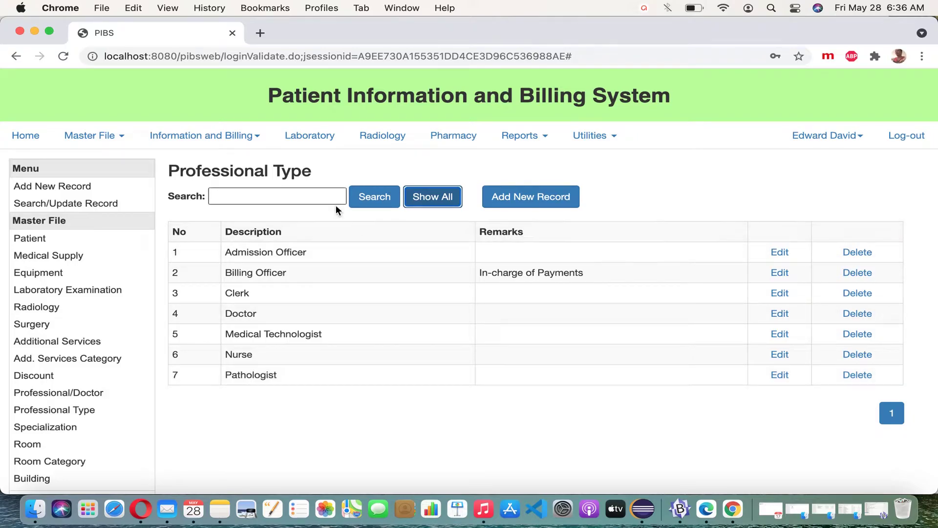
text(billing)
click(381, 199)
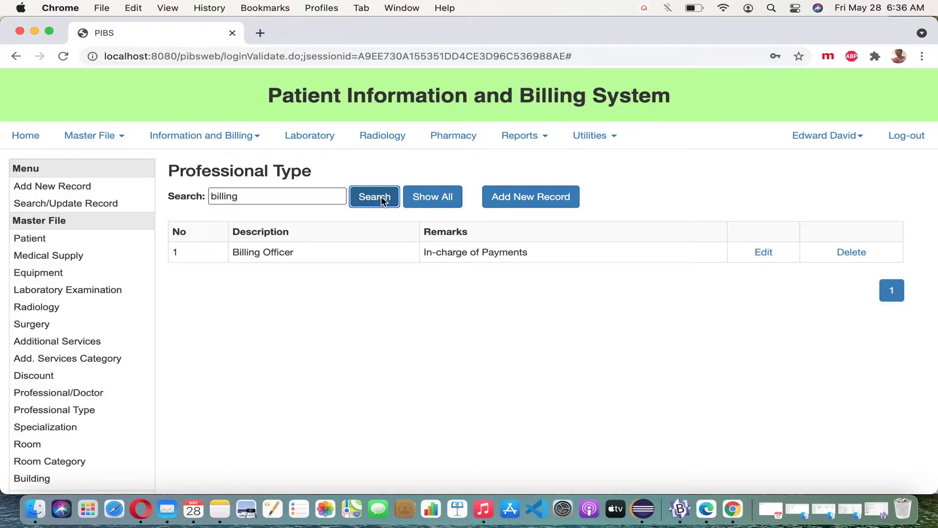
Replace the search term with "nurse" and search the professional type records
click(303, 200)
key(BackSpace)
key(BackSpace)
key(BackSpace)
key(BackSpace)
key(BackSpace)
key(BackSpace)
key(BackSpace)
text(nurse)
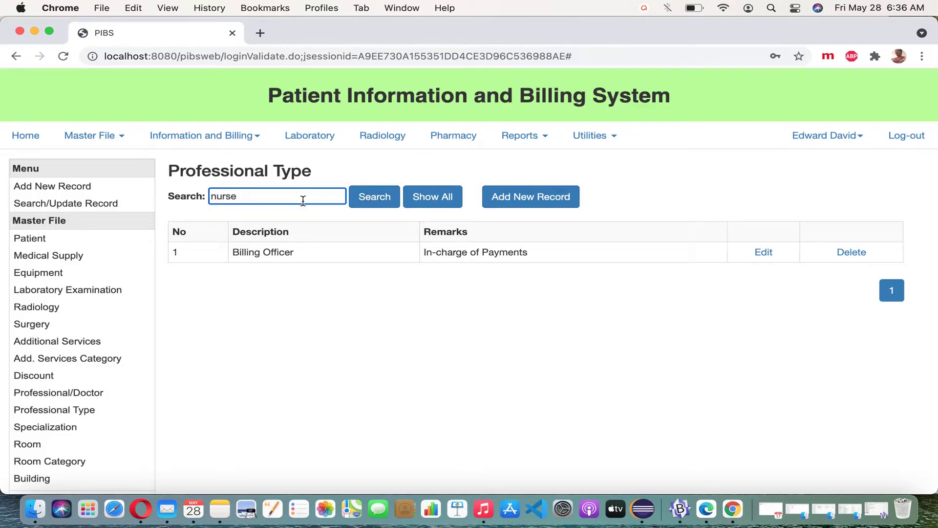
click(370, 195)
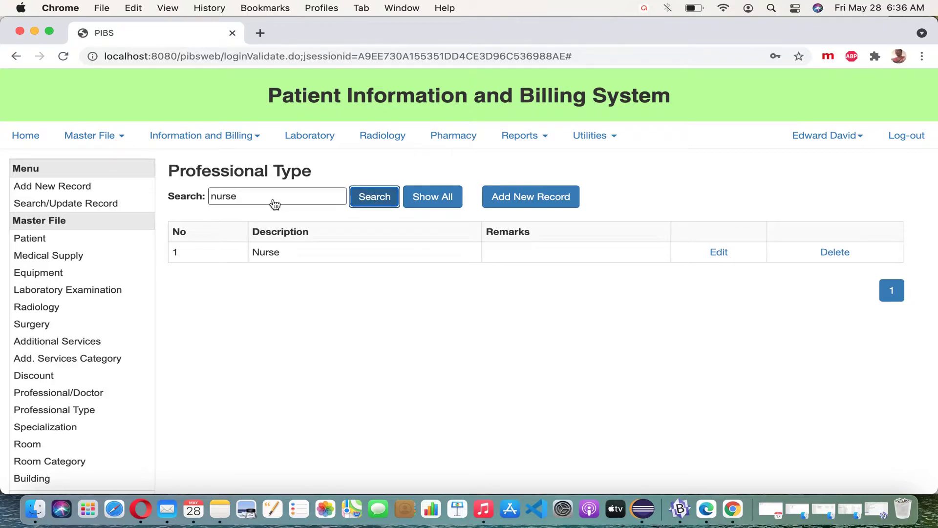
Search the professional type records for "doctor", and list all records again
click(270, 197)
key(BackSpace)
key(BackSpace)
key(BackSpace)
key(BackSpace)
key(BackSpace)
text(doctor)
click(378, 195)
click(424, 198)
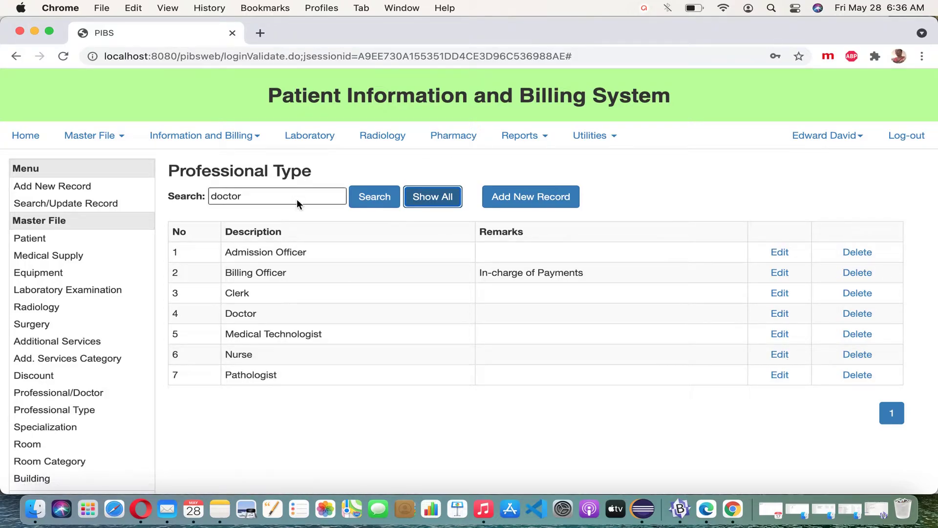
Replace the search term with "nurse" and search the professional type records
drag(297, 199, 157, 203)
text(nurse)
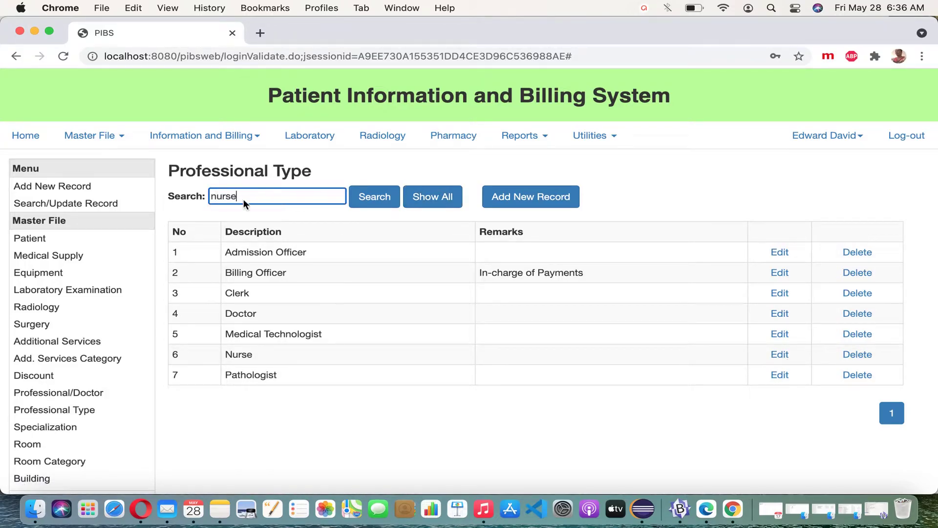
click(374, 200)
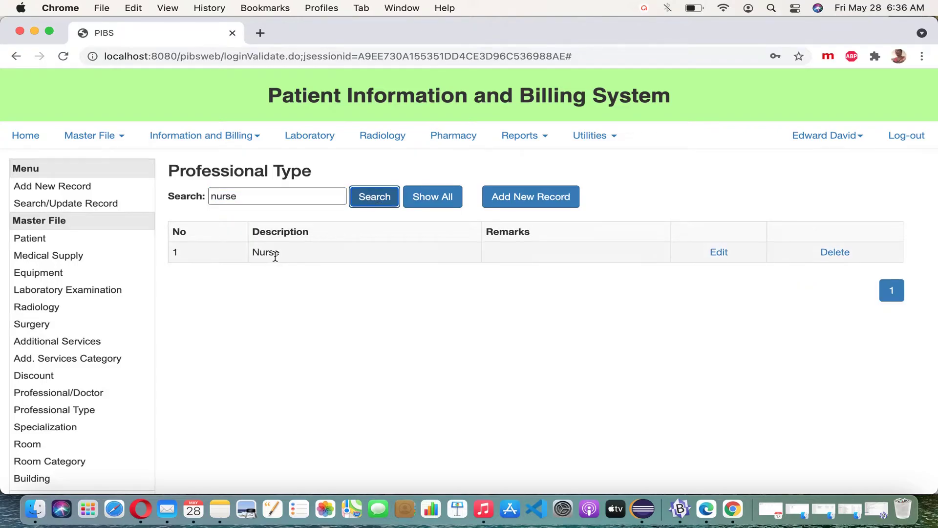
Change the Nurse record's description to Chief Nurse, confirm the update and close the record
click(719, 252)
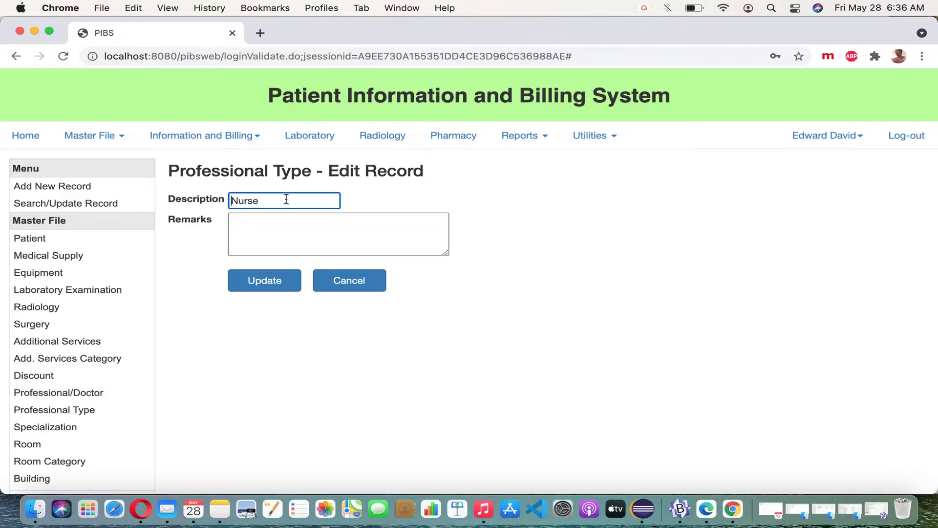
text(Chief)
click(313, 232)
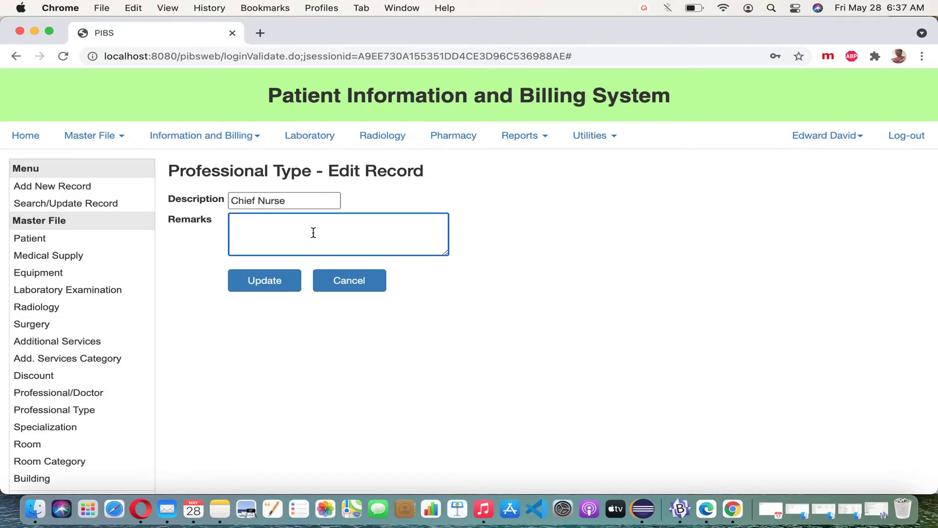
click(277, 286)
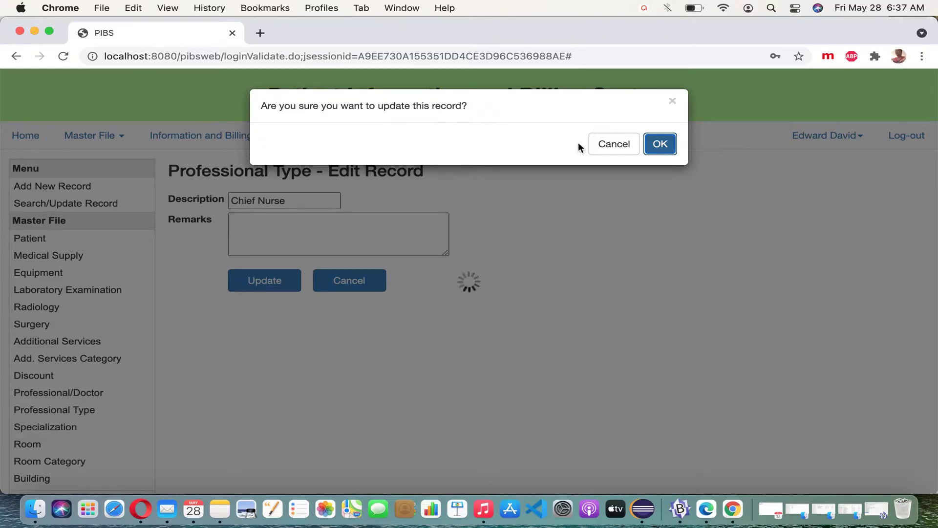
click(665, 150)
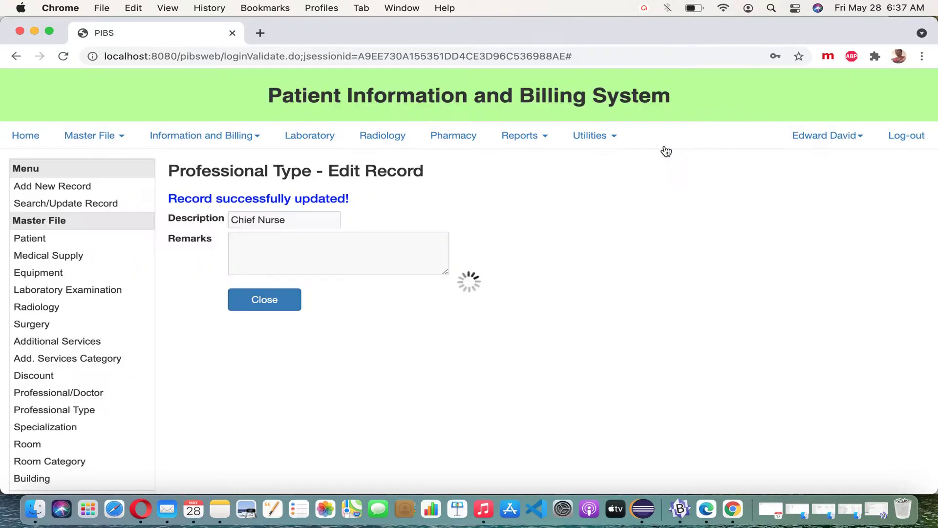
click(290, 300)
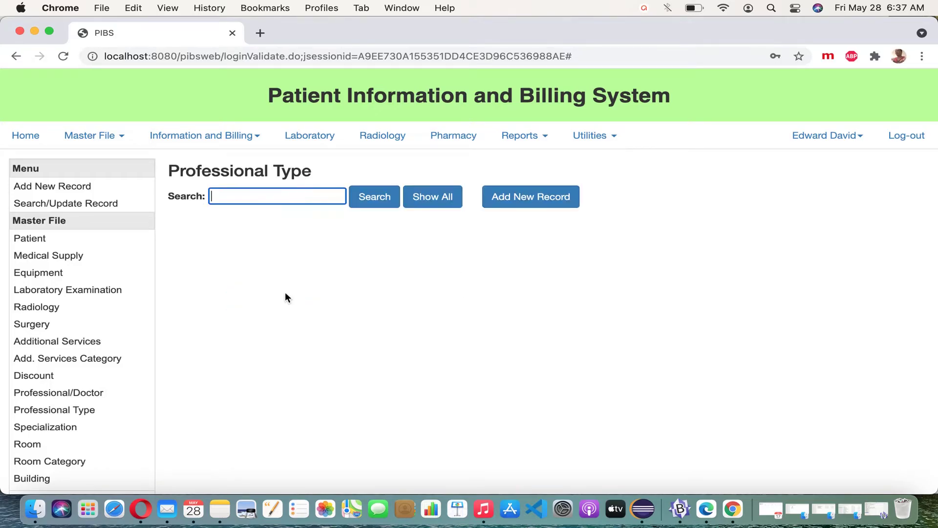
Search the professional type records for "nurse" to check the edited description, and list all records again
text(nurse)
click(381, 202)
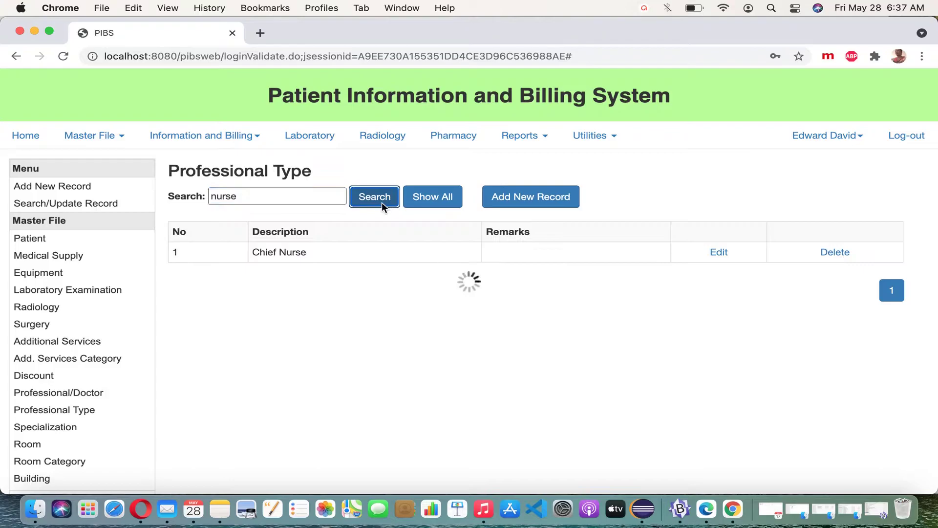
drag(253, 254, 322, 256)
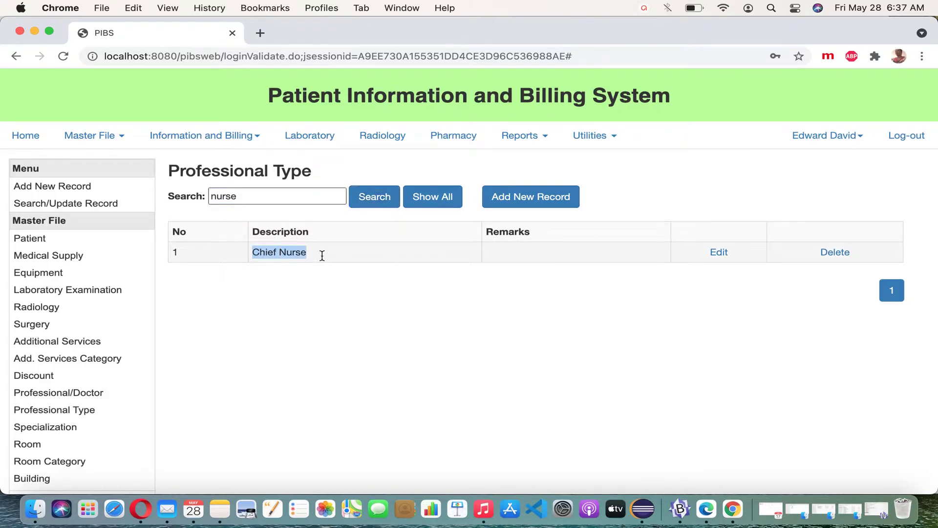
click(325, 277)
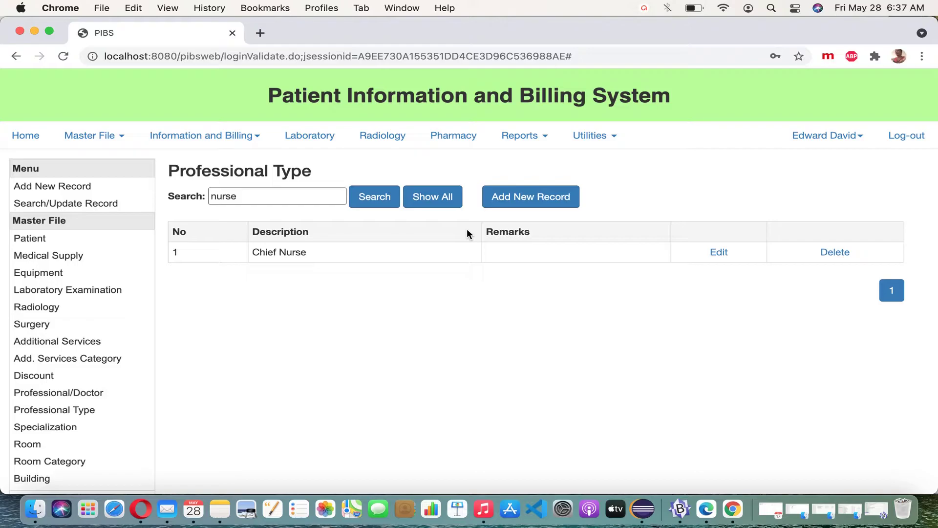
click(410, 200)
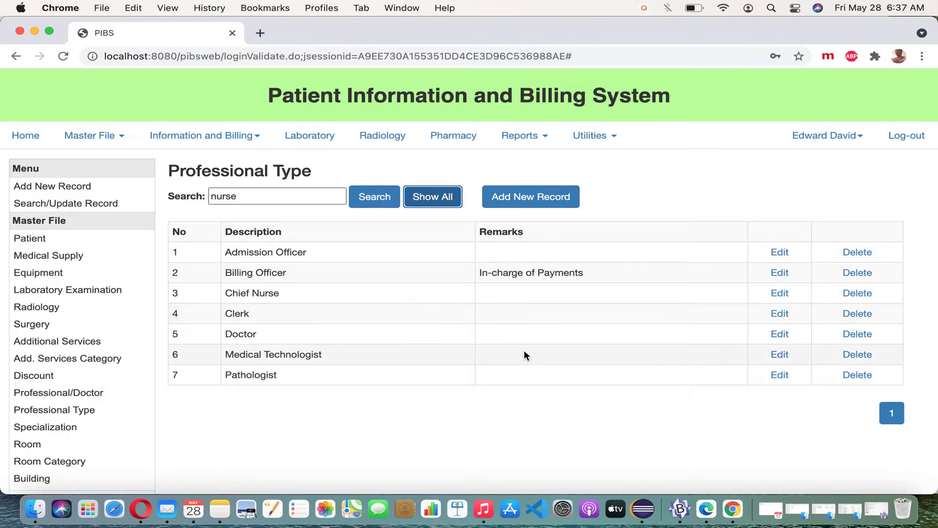
Replace the search term with "clerk" and search the professional type records
drag(268, 198, 183, 200)
text(clerk)
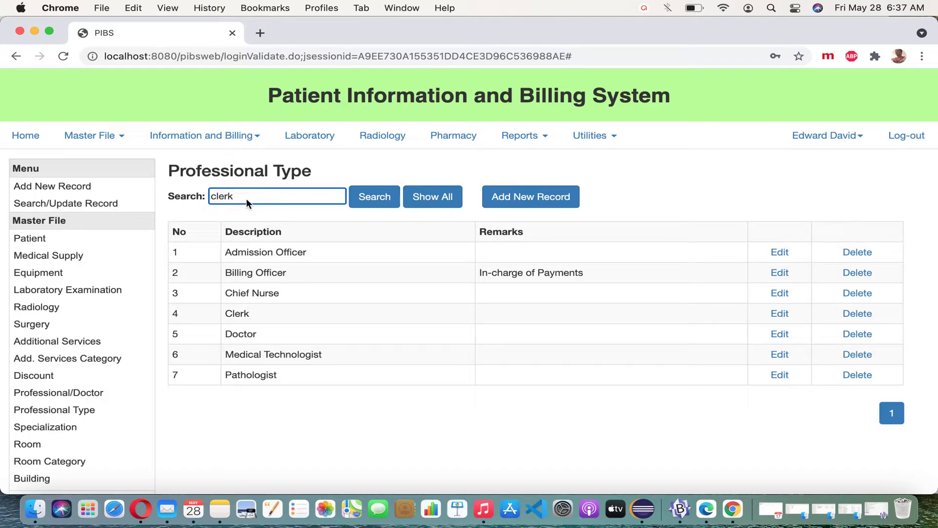
click(372, 200)
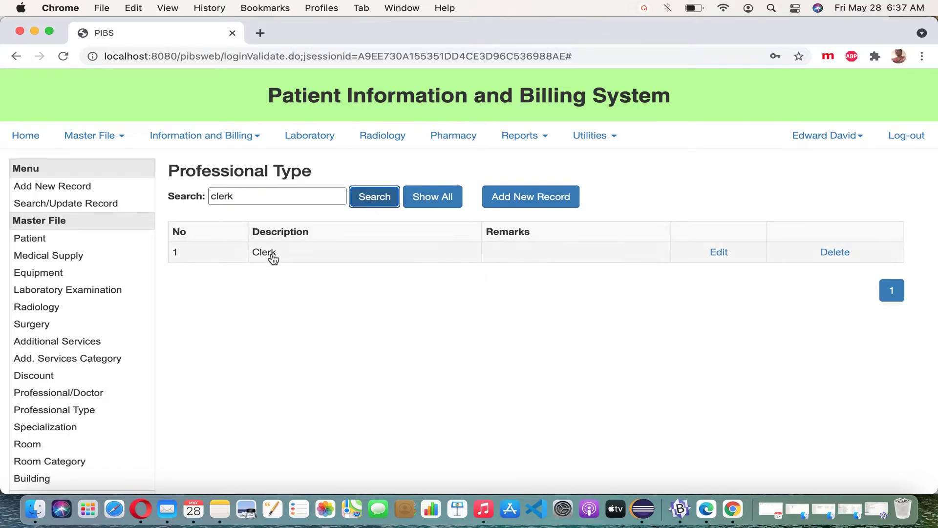
Edit the Clerk record to have the description Clerk A and remarks Junior Clerk, confirm the update and close the record
click(729, 257)
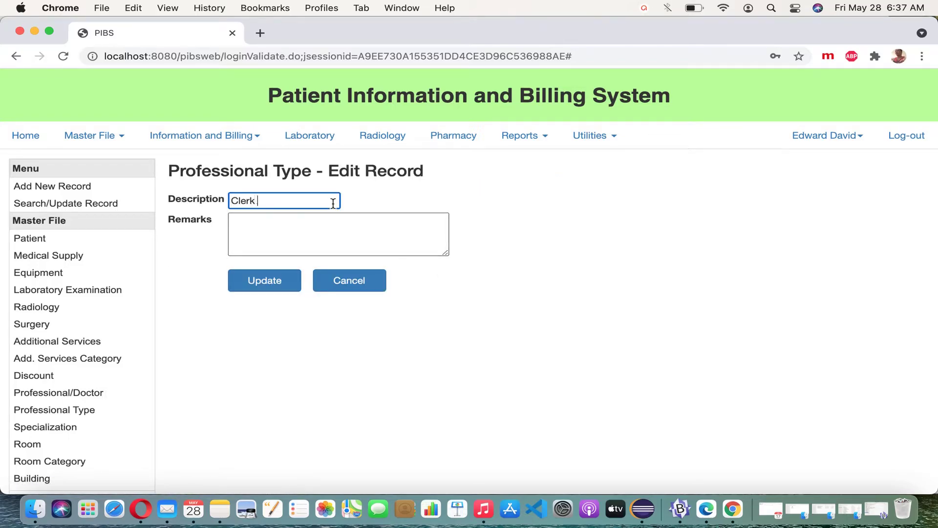
text(A)
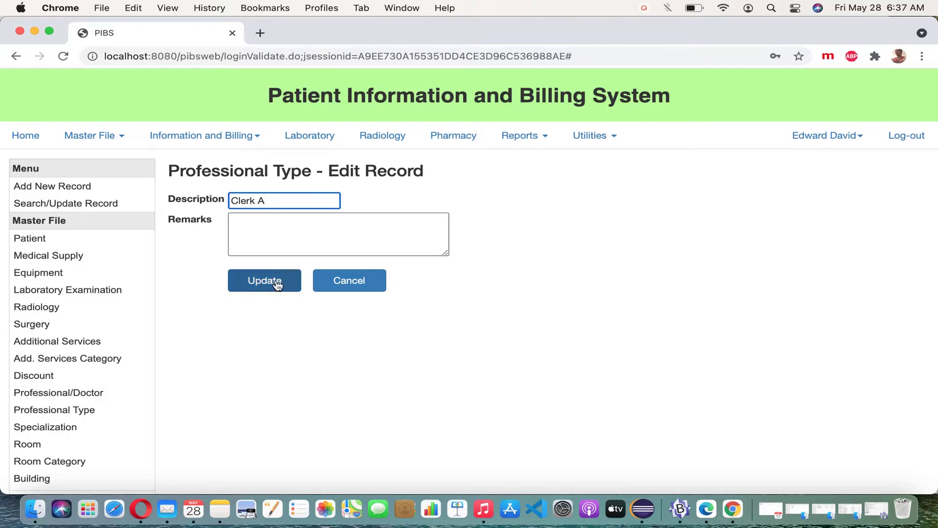
click(314, 230)
text(Ju)
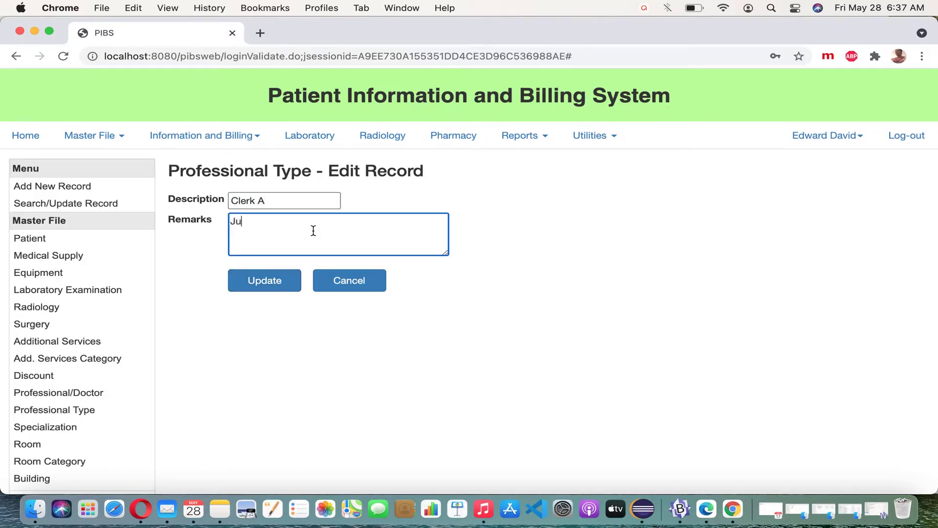
text(nior Clerk)
click(271, 276)
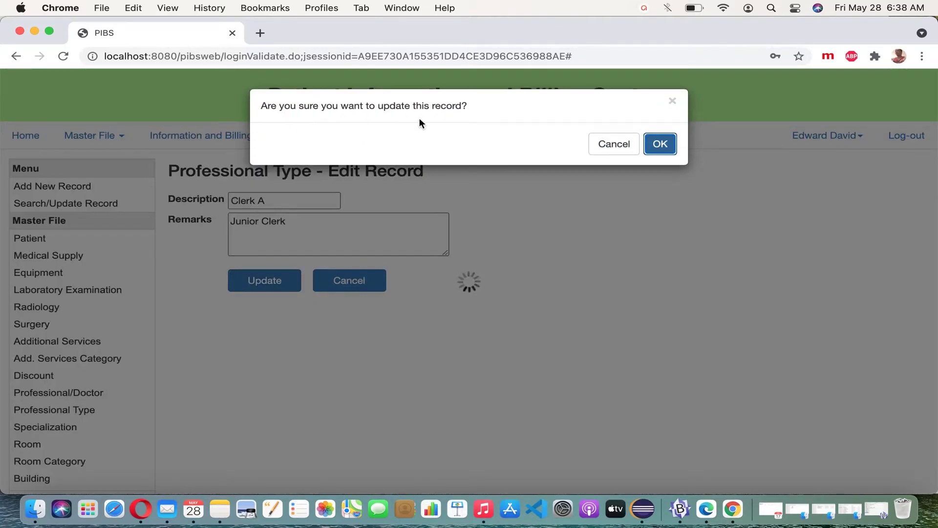
click(658, 144)
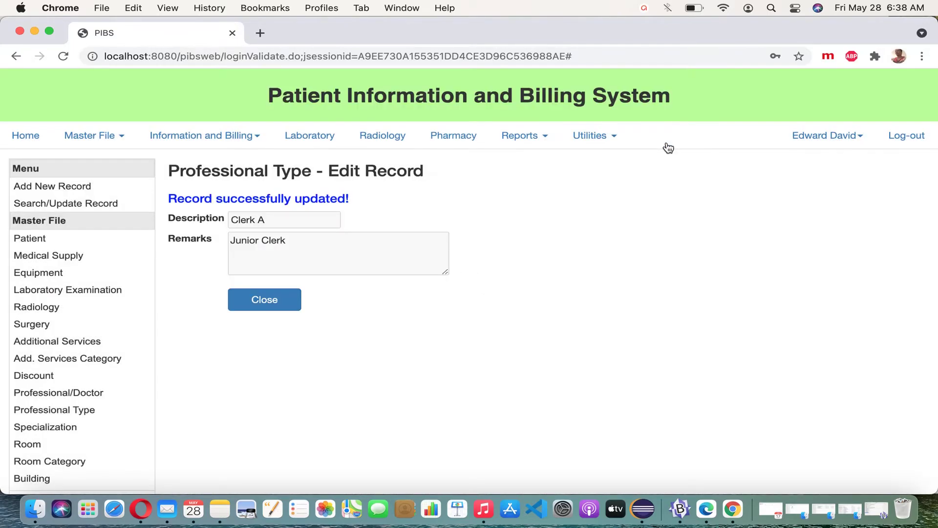
click(268, 299)
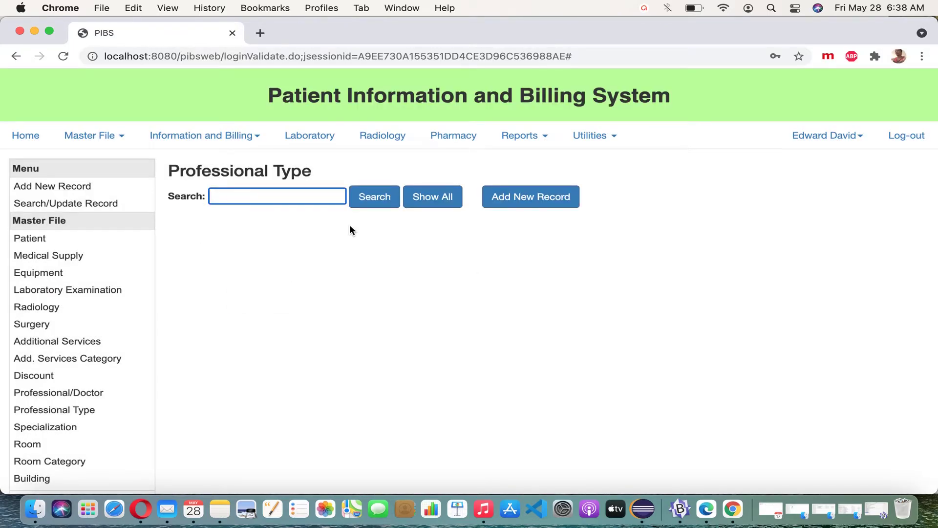
List all professional type records, and search for "clerk" to check the edited record's description
click(443, 210)
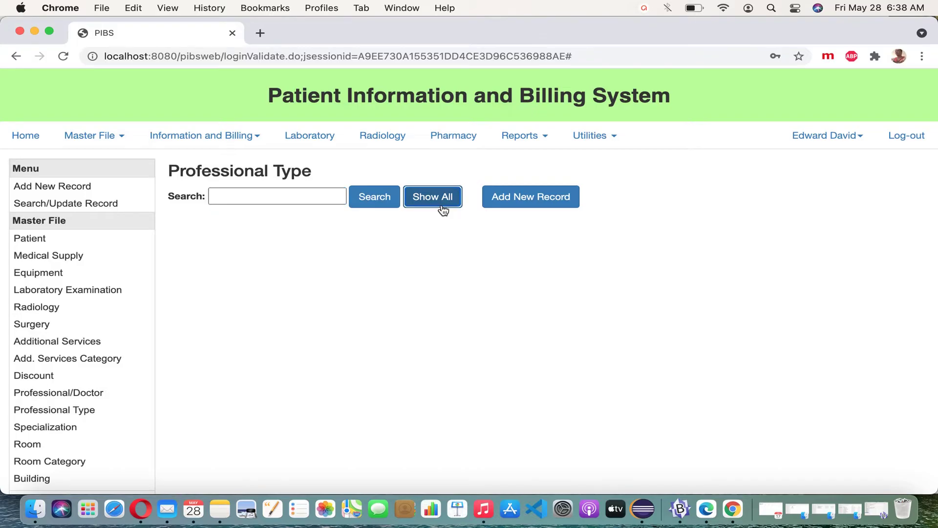
click(315, 204)
text(clerk)
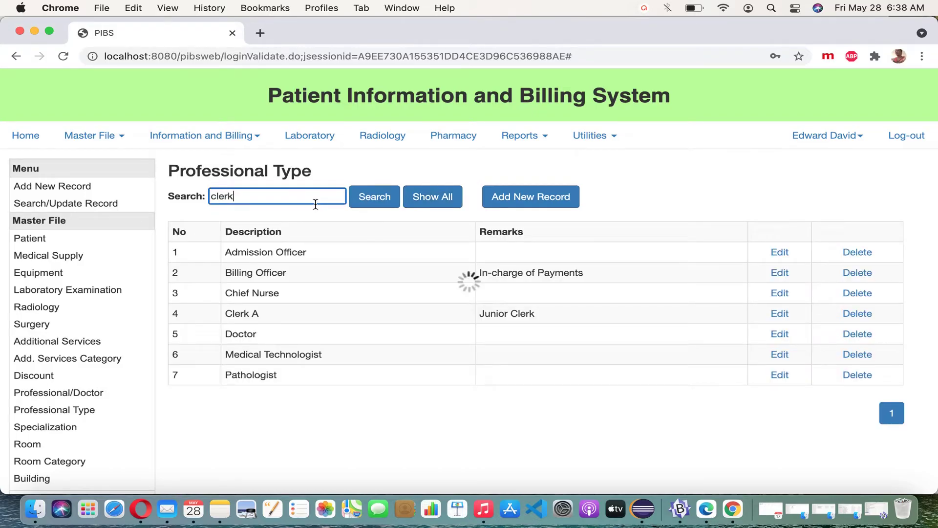
drag(291, 252, 247, 253)
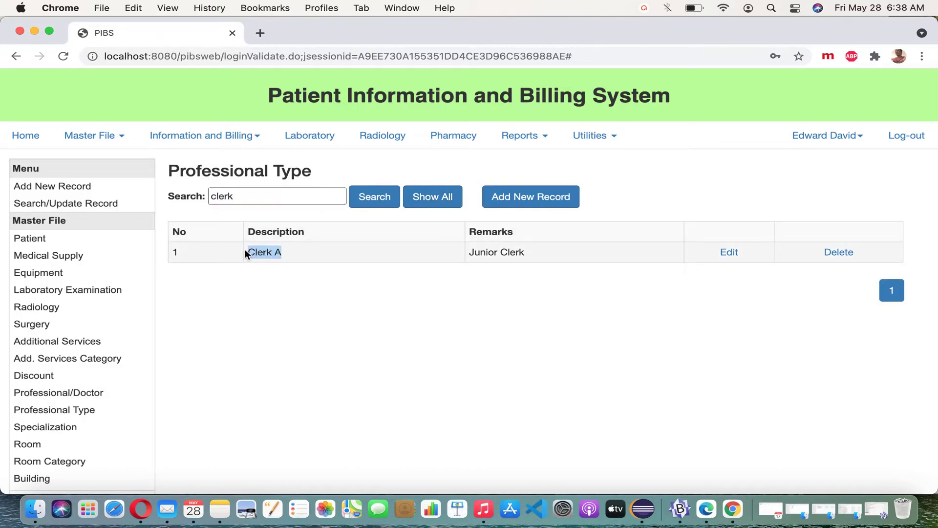
Add and save a professional type record with the description Clerk B and remarks Senior Clerk, and close it
click(530, 203)
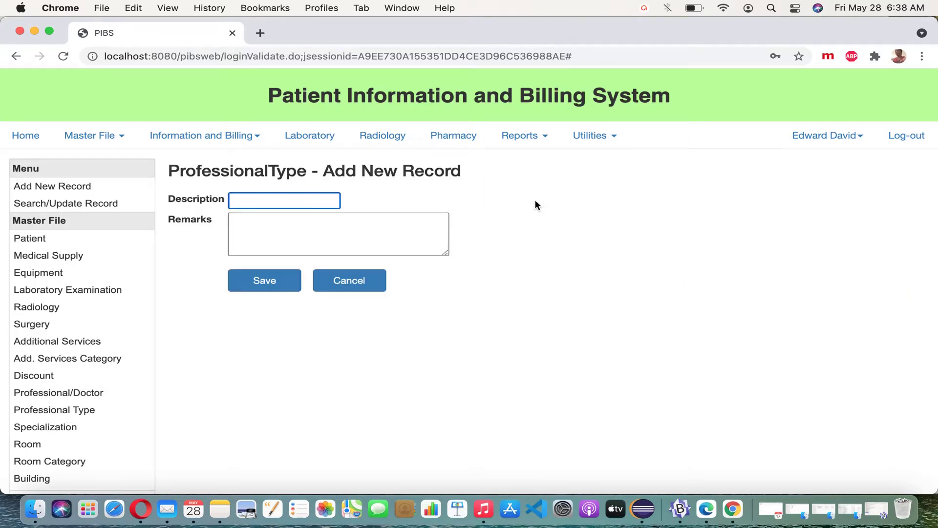
text(Clerk B)
click(419, 245)
text(Senior C)
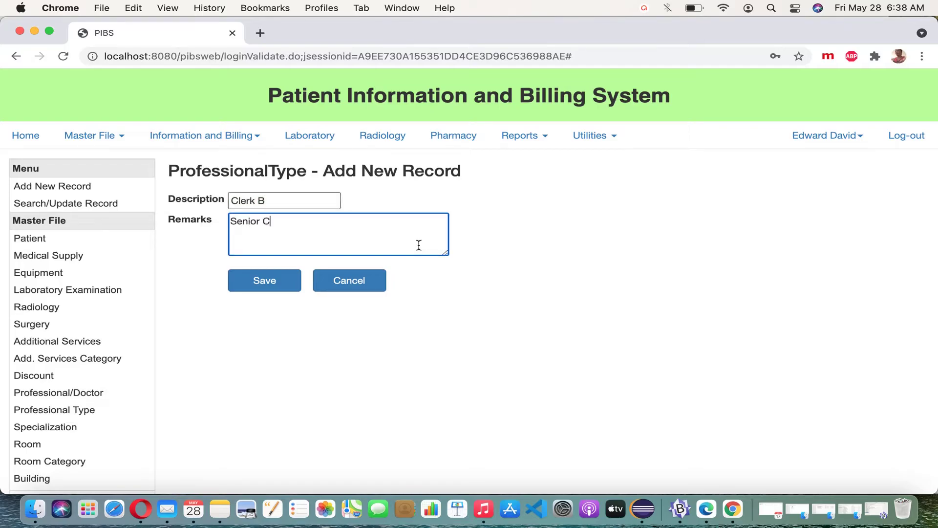
text(lerk)
key(shift+Tab)
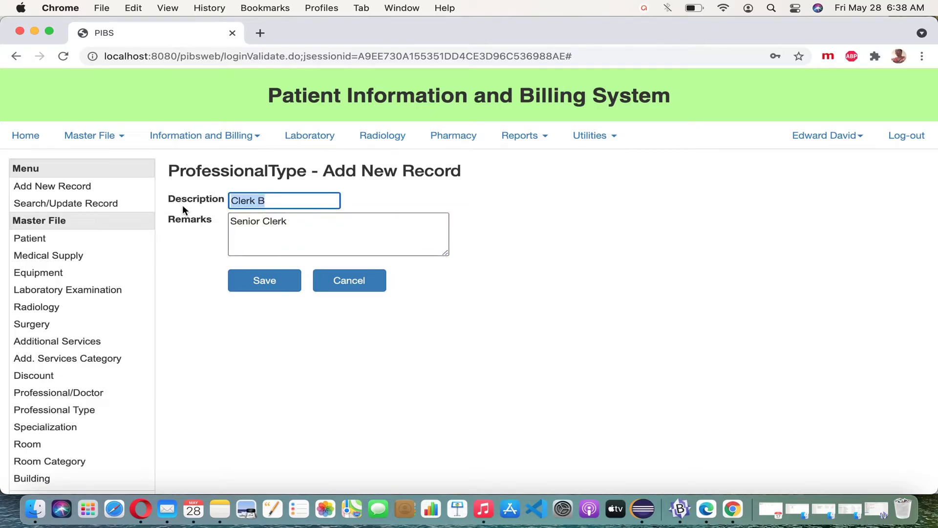
drag(289, 224, 110, 227)
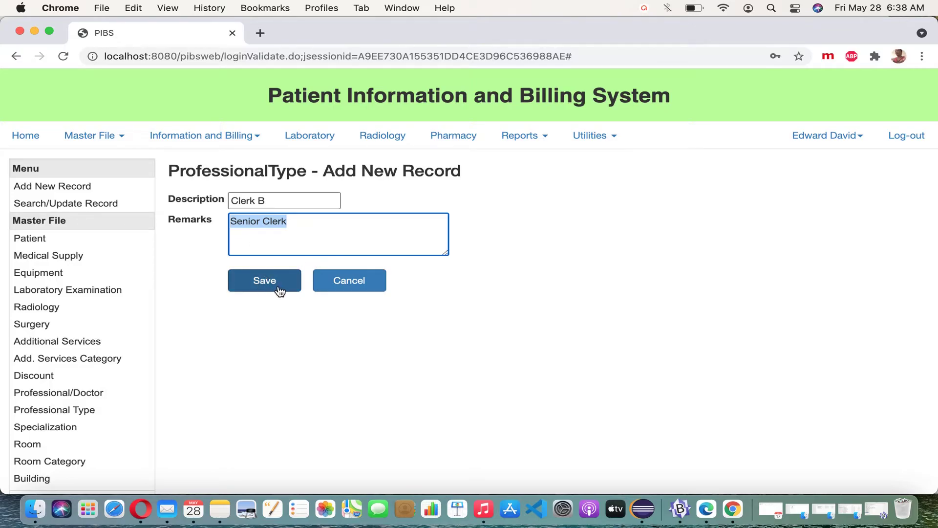
click(264, 280)
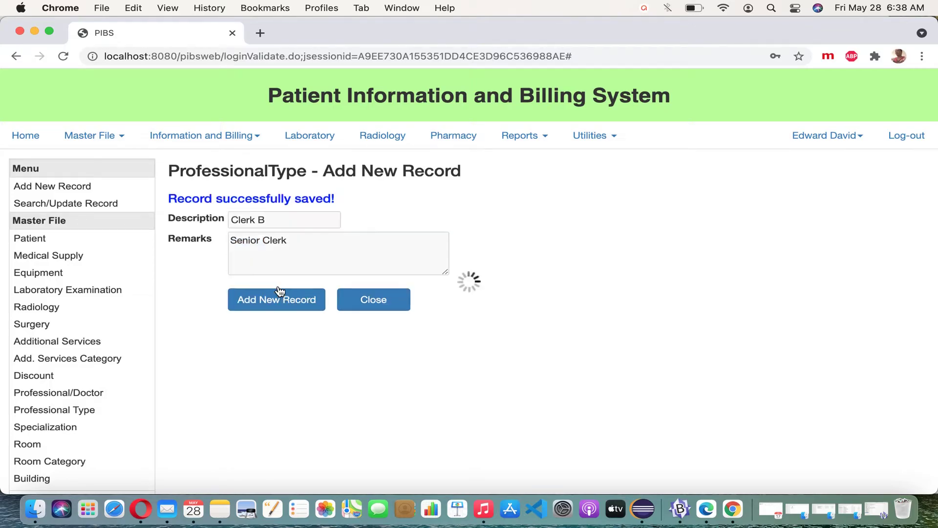
click(372, 306)
Search for "clerk" to check the descriptions and remarks of the matching records, and list all records to check the Chief Nurse entry
text(clerk)
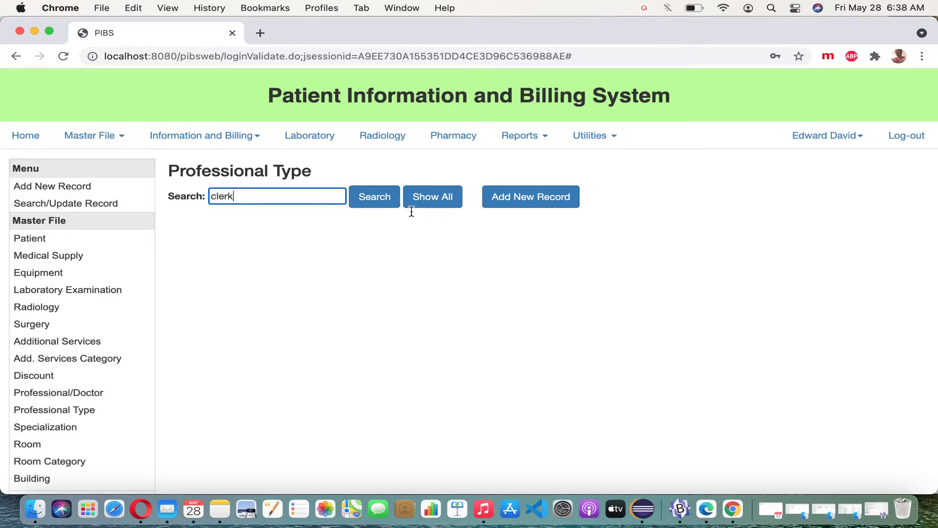
click(389, 206)
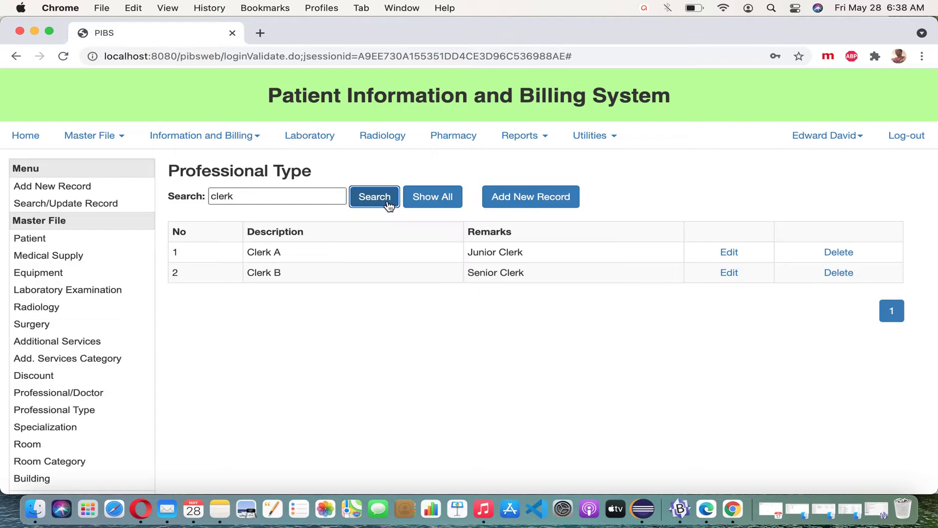
drag(284, 252, 242, 253)
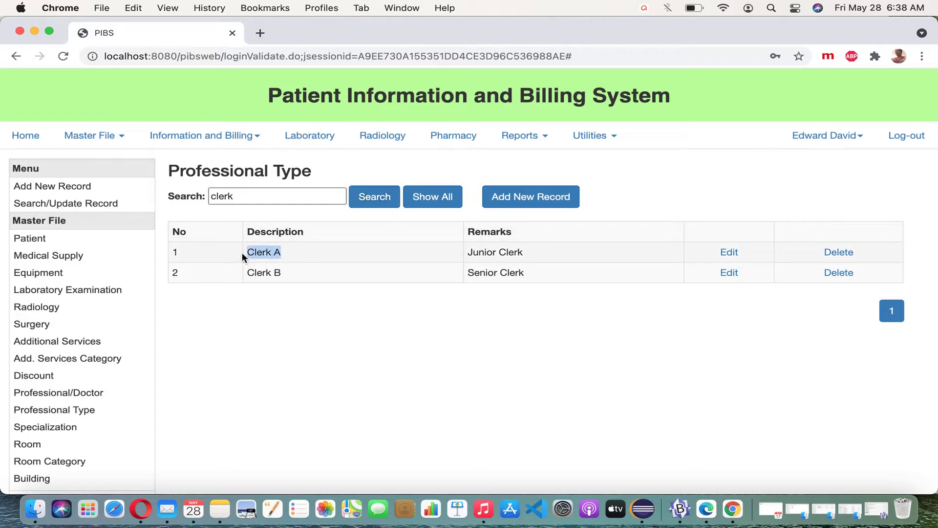
click(292, 277)
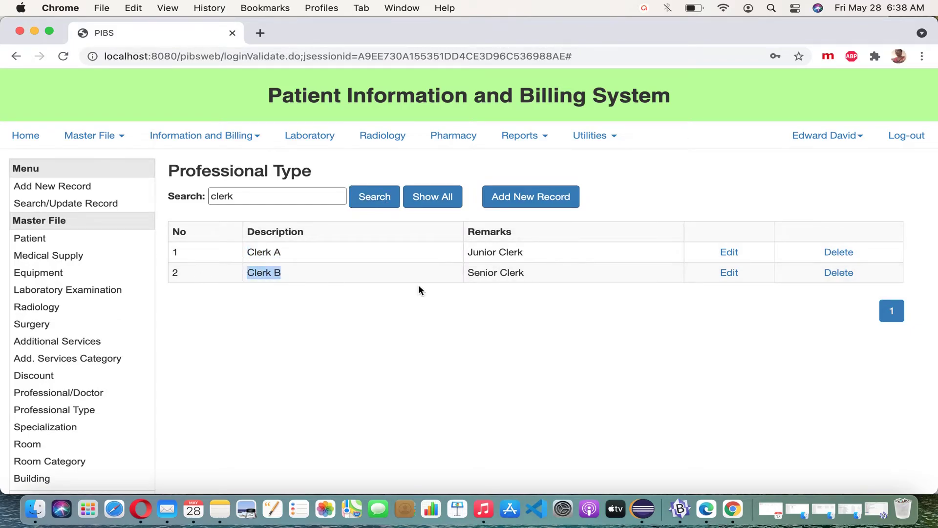
drag(522, 253, 467, 253)
drag(525, 273, 469, 273)
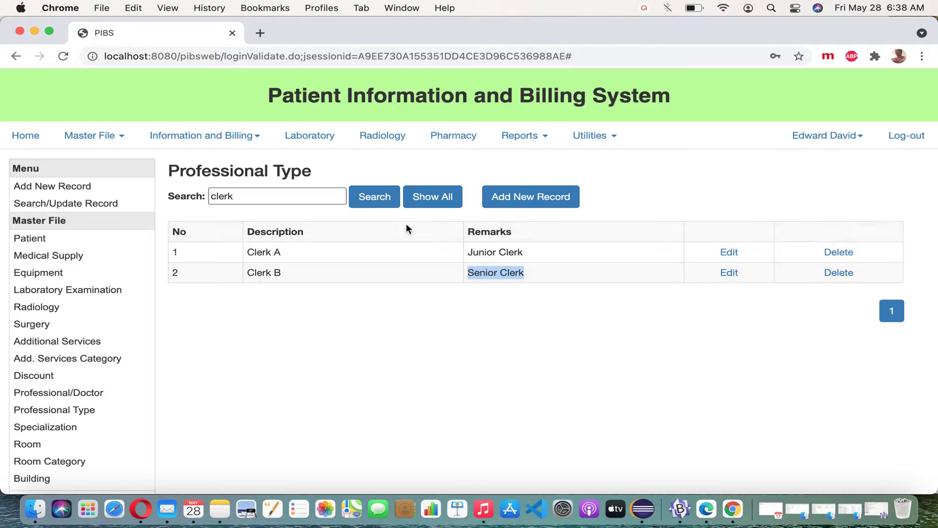
click(435, 199)
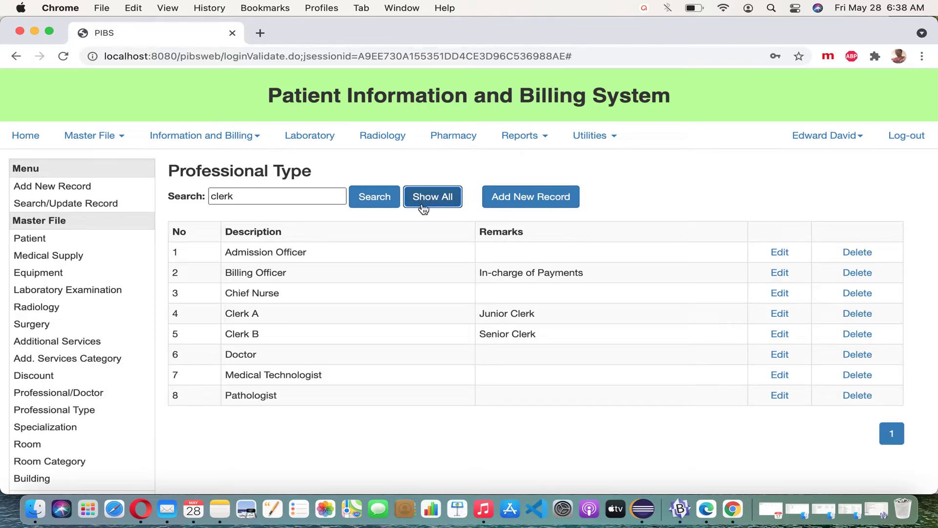
drag(289, 293, 230, 294)
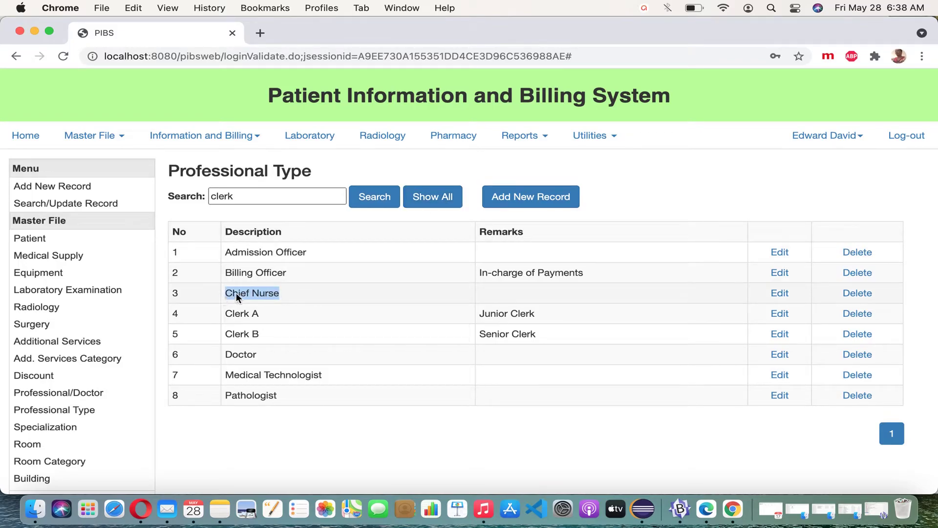
Add and save a professional type record with the description Nurse and no remarks, and close it
click(521, 202)
text(Nurse)
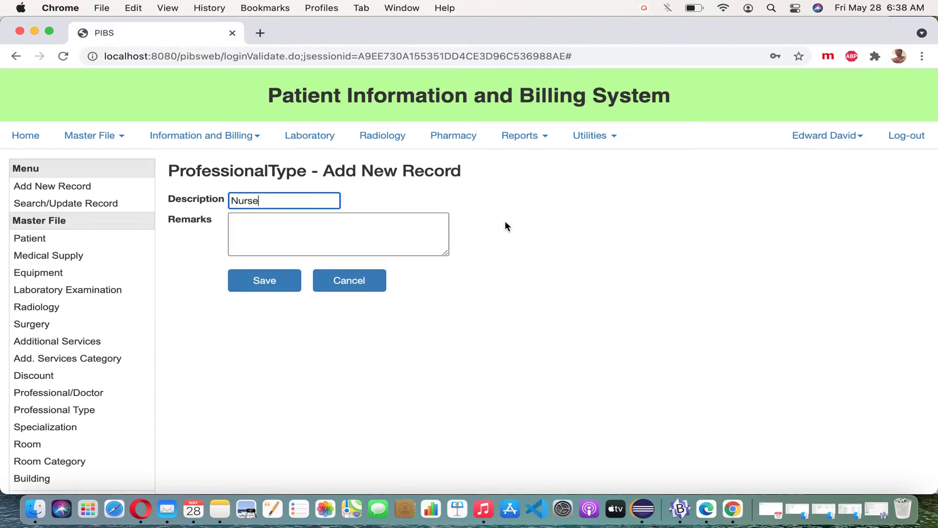
click(283, 288)
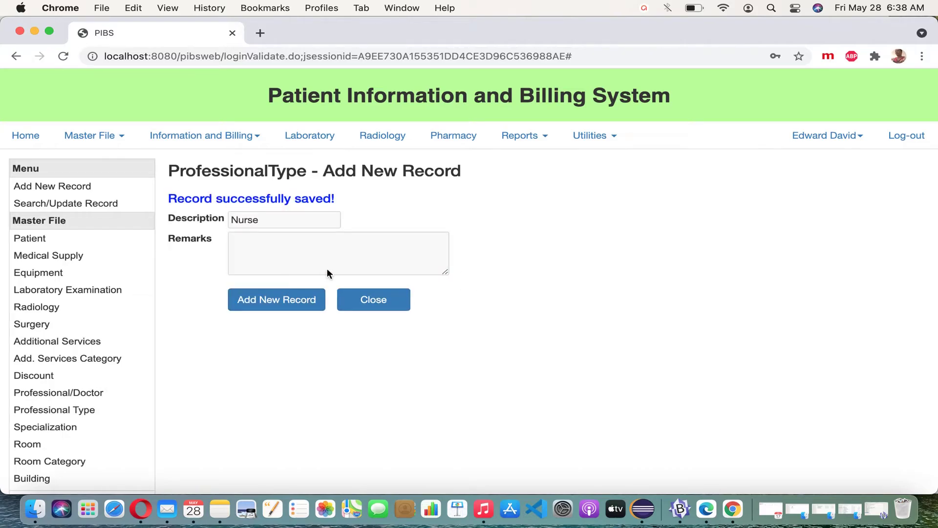
click(381, 307)
Search for "nurse", set the Chief Nurse record's remarks to Nurse Manager, confirm the update and close the record
text(nurse)
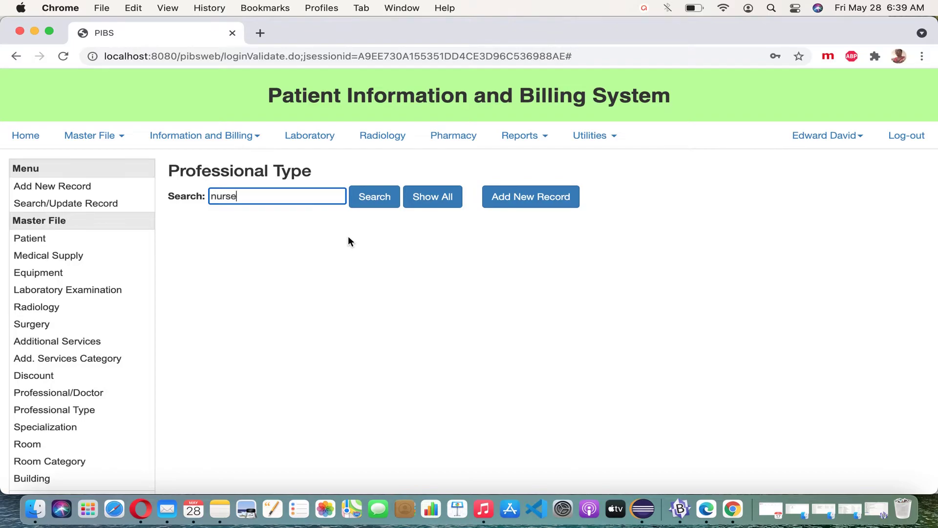
click(376, 198)
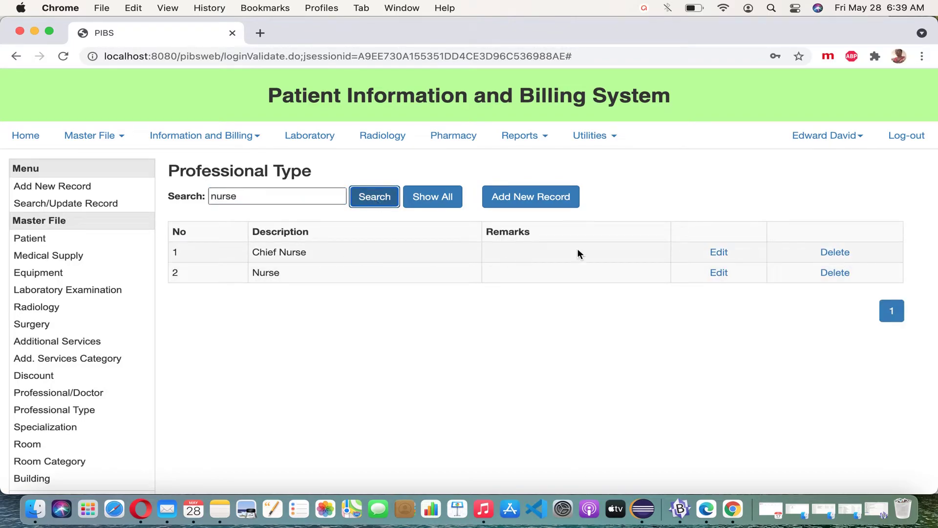
click(725, 258)
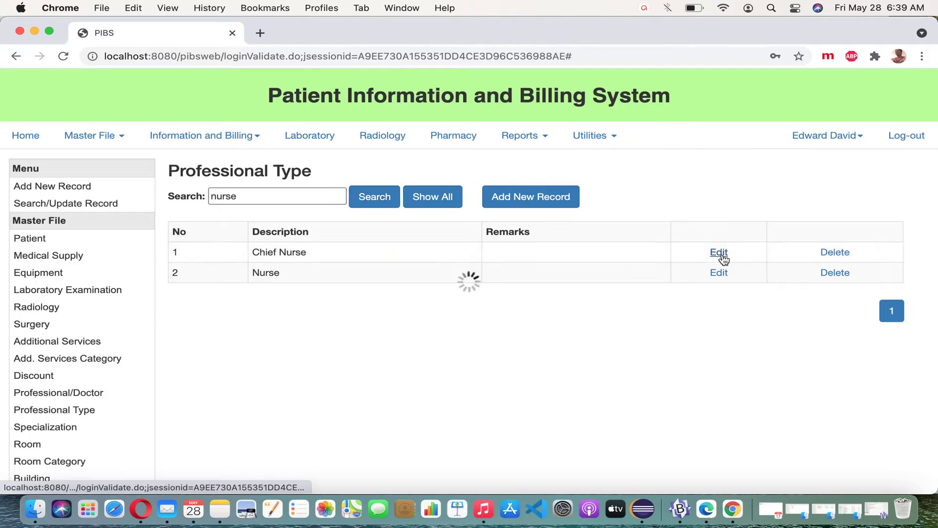
click(368, 238)
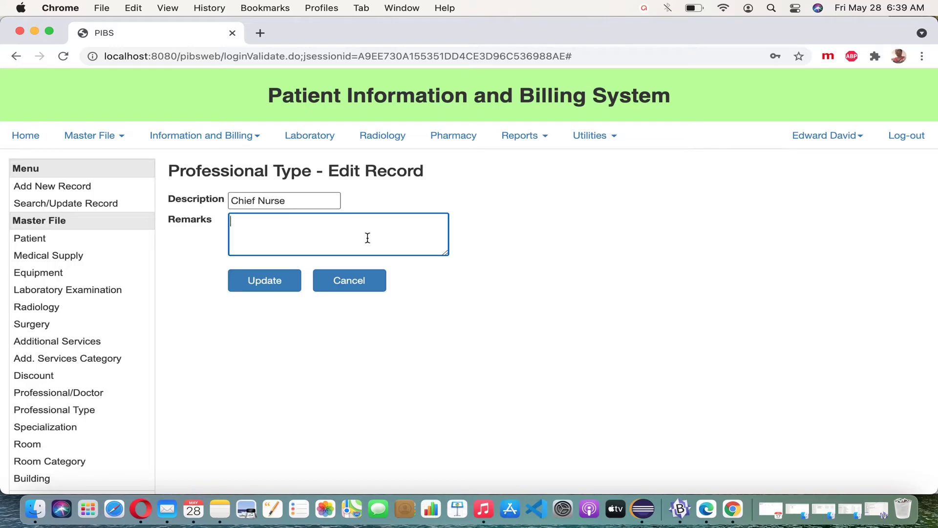
text(Nurse Manager)
drag(324, 228, 218, 233)
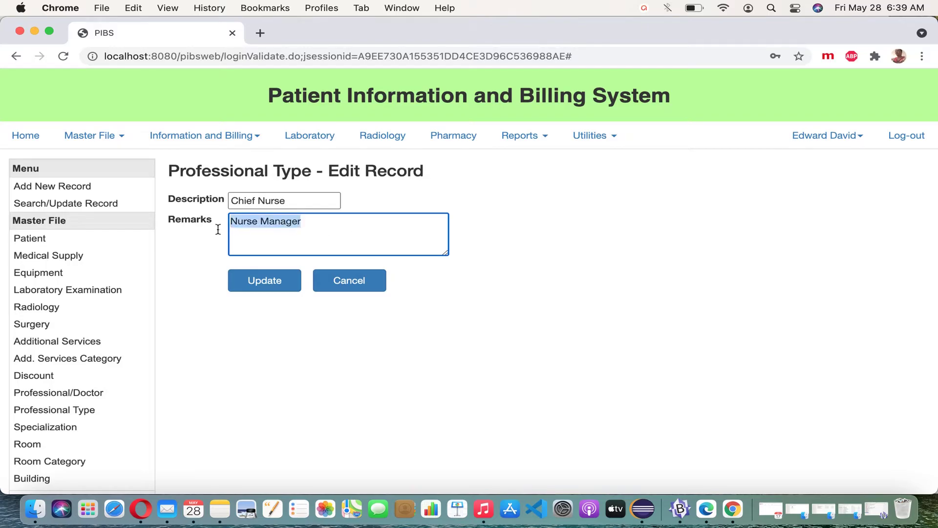
click(335, 221)
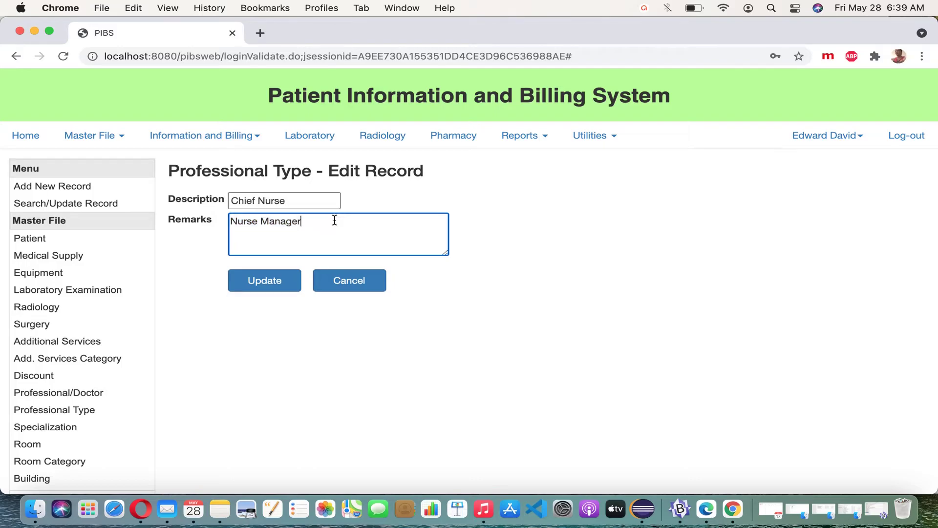
click(281, 284)
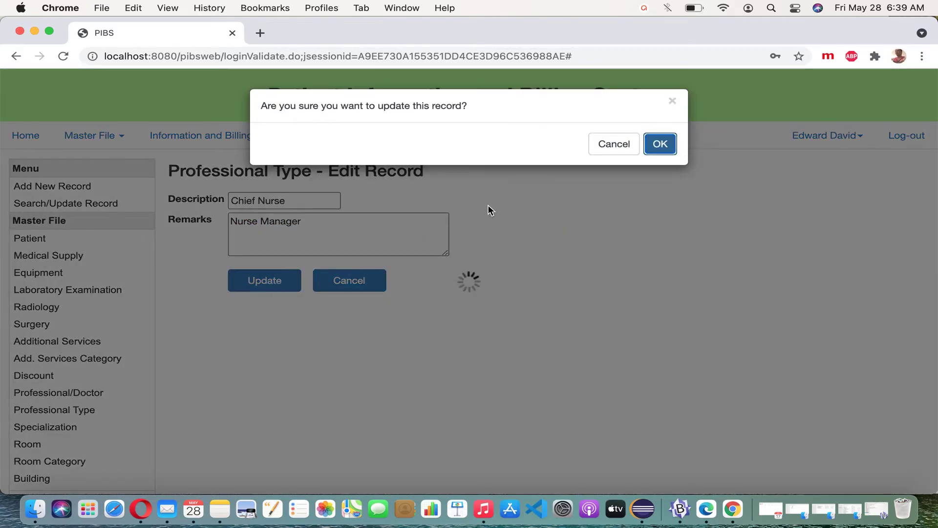
click(665, 151)
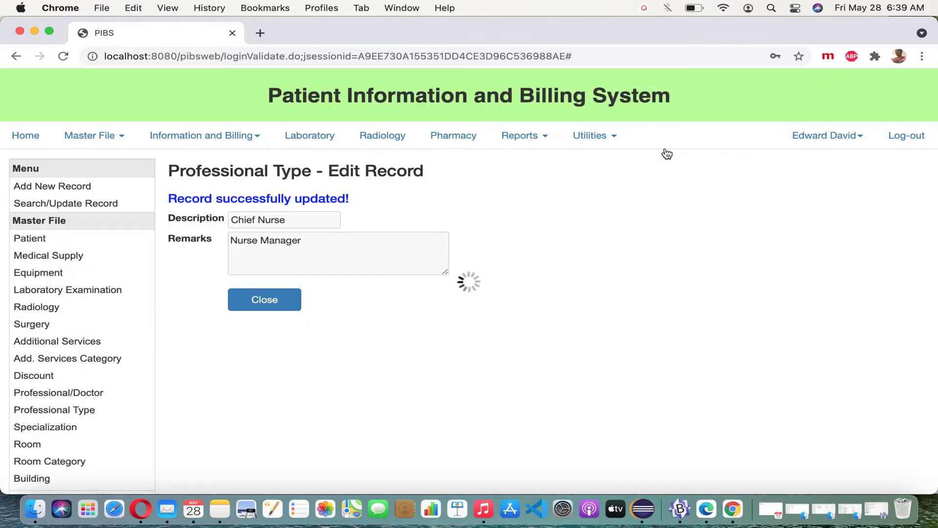
click(276, 301)
Search for "nurse" to check the Chief Nurse record's remarks and description, and list all professional type records
text(nurse)
click(373, 202)
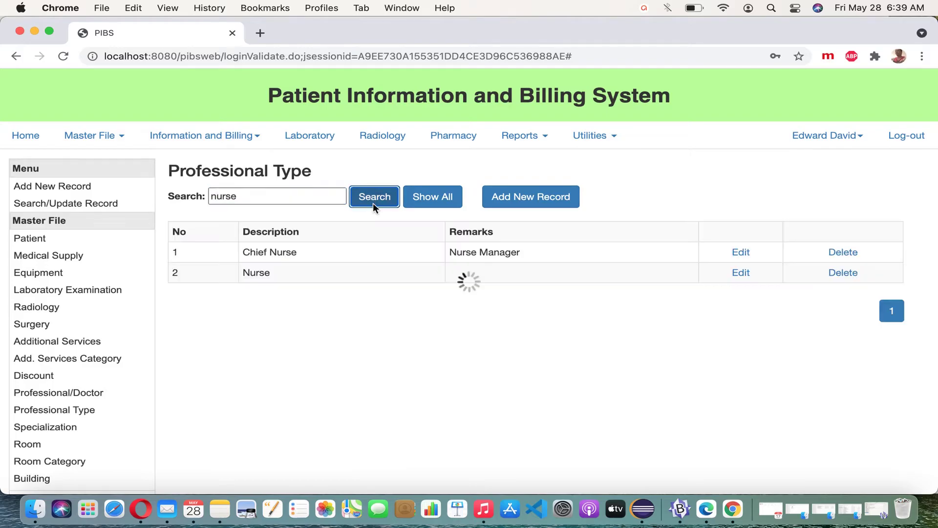
drag(529, 254, 455, 253)
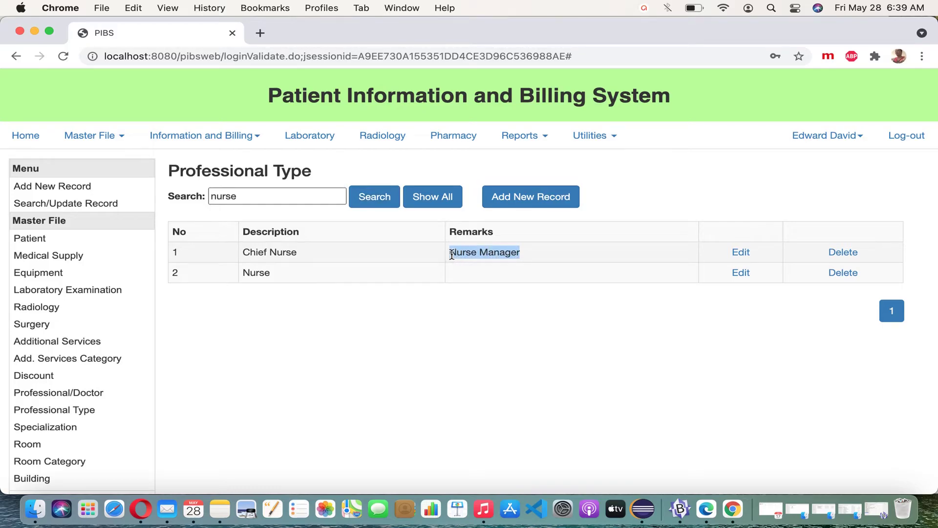
double_click(281, 253)
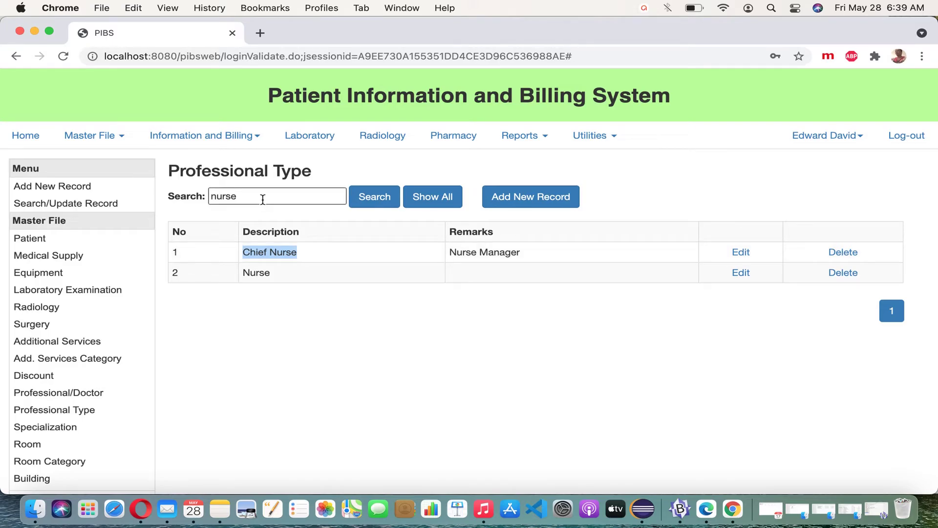
click(430, 199)
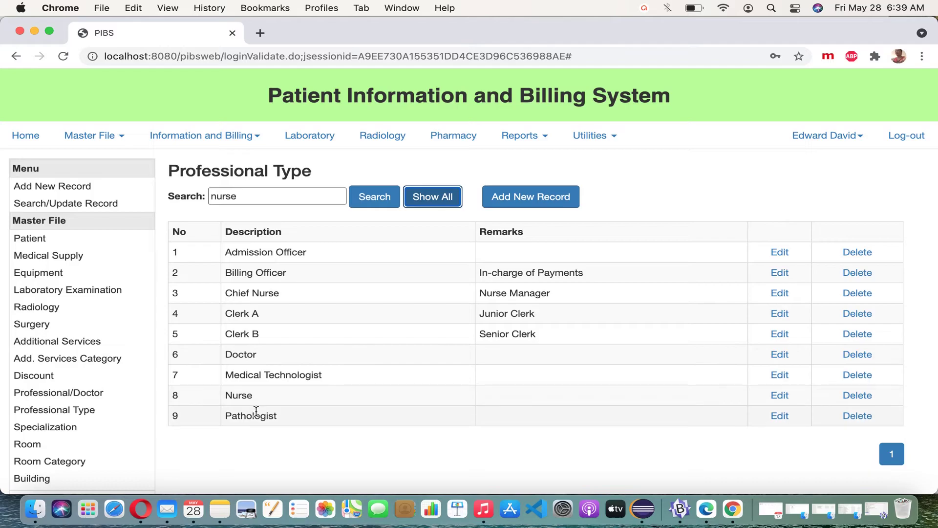
Add and save a professional type record with the description Cashier A and remarks For deletion testing
click(547, 204)
text(Cashier)
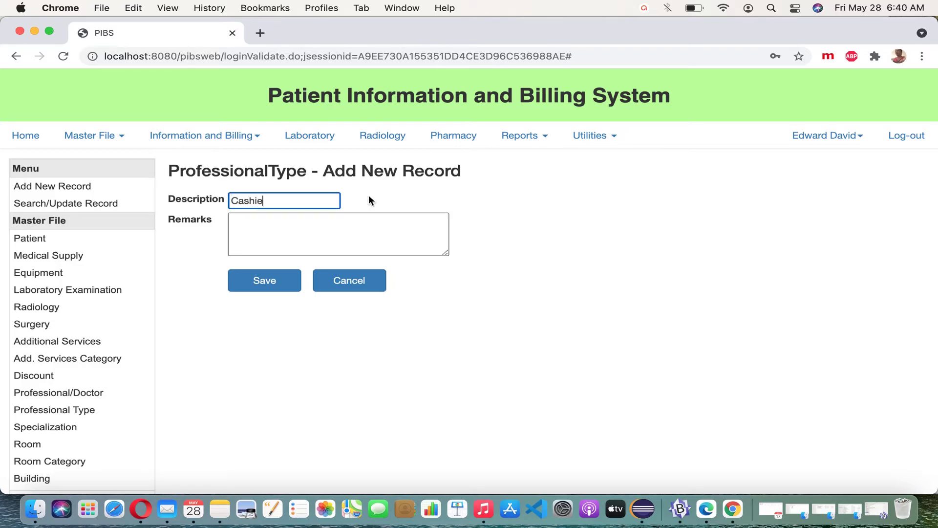
drag(309, 203, 204, 198)
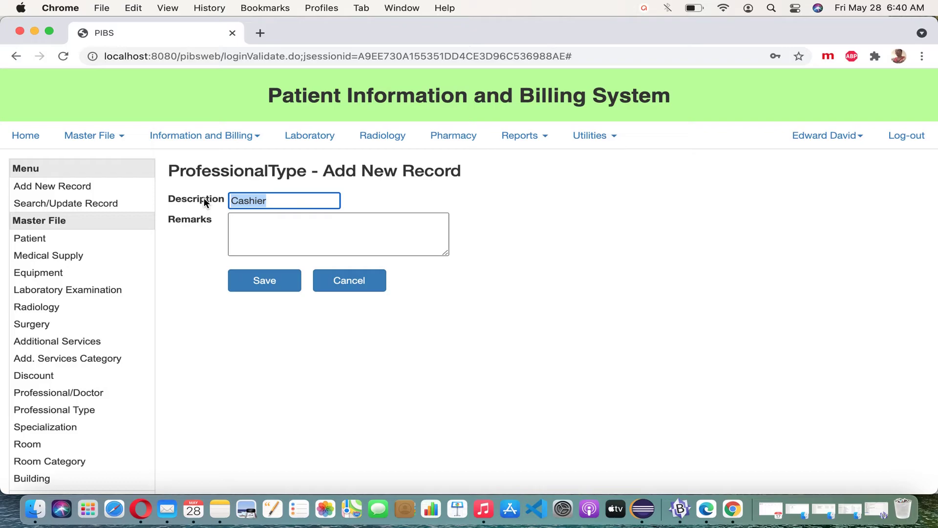
key(Right)
text(A)
click(274, 230)
text(For dele)
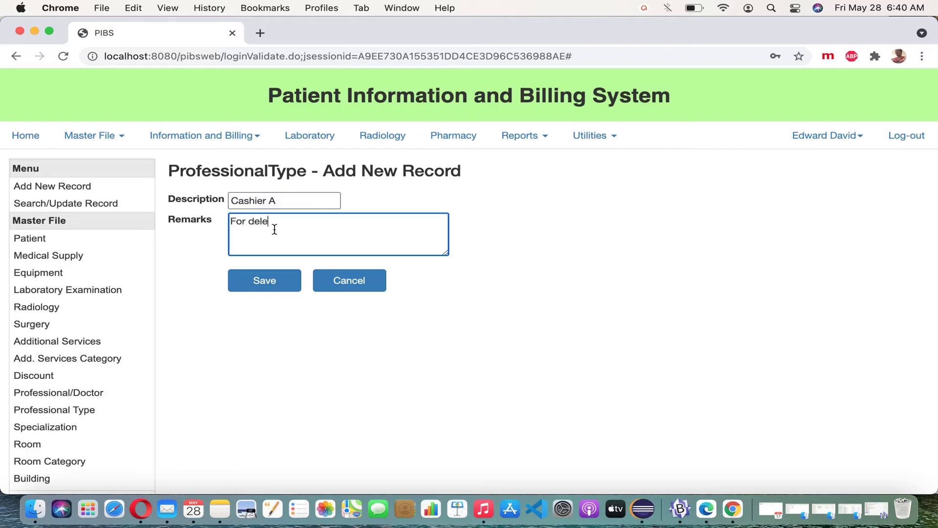
text(tion testing)
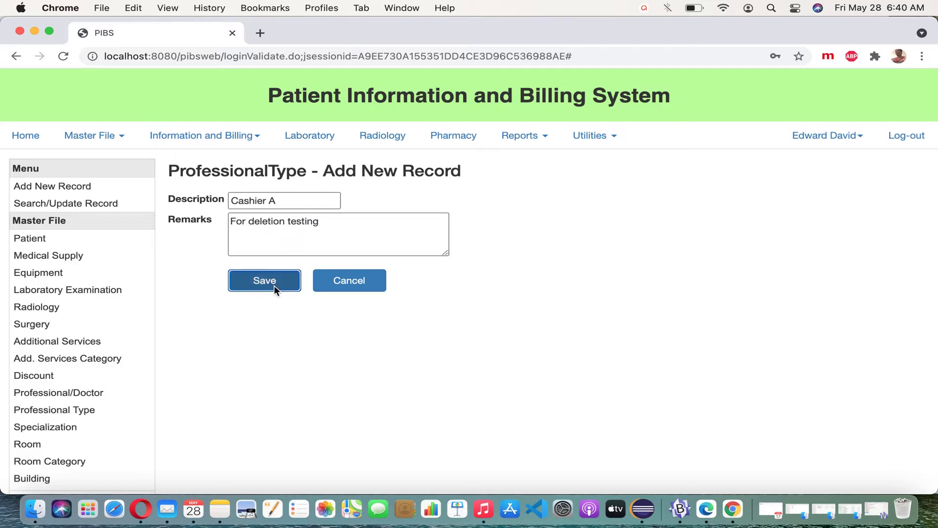
click(274, 285)
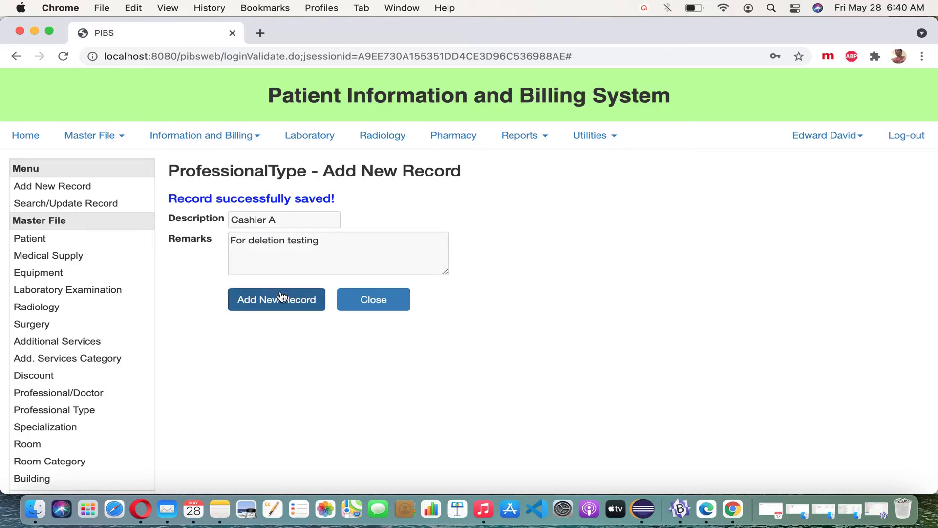
Add and save another professional type record with the description Dummy Type B and remarks for deletion testing, and close it
click(283, 296)
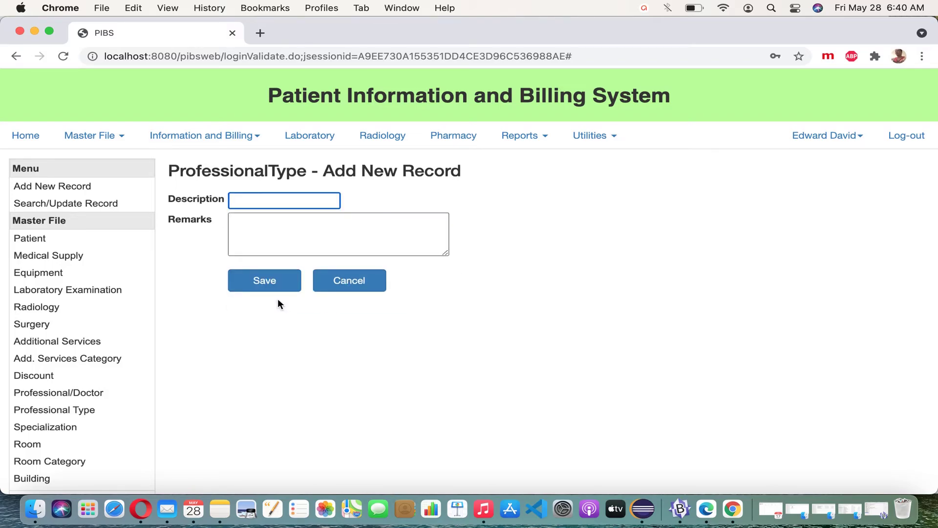
text(Dummy Type B)
click(299, 231)
text(for deletion testing)
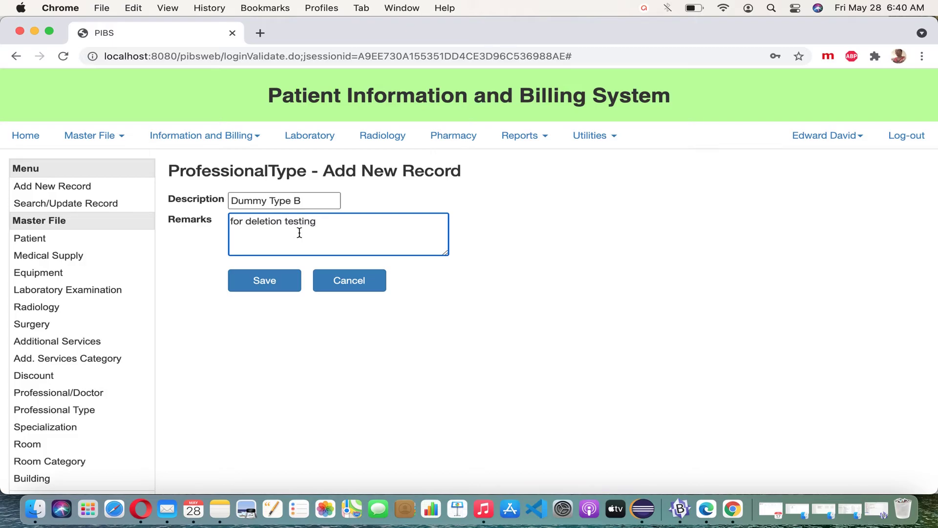
click(272, 282)
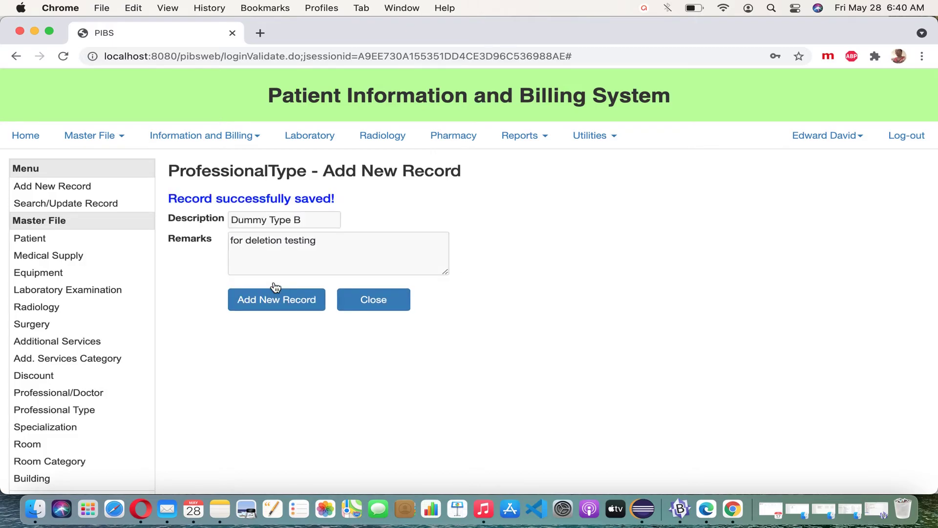
click(371, 299)
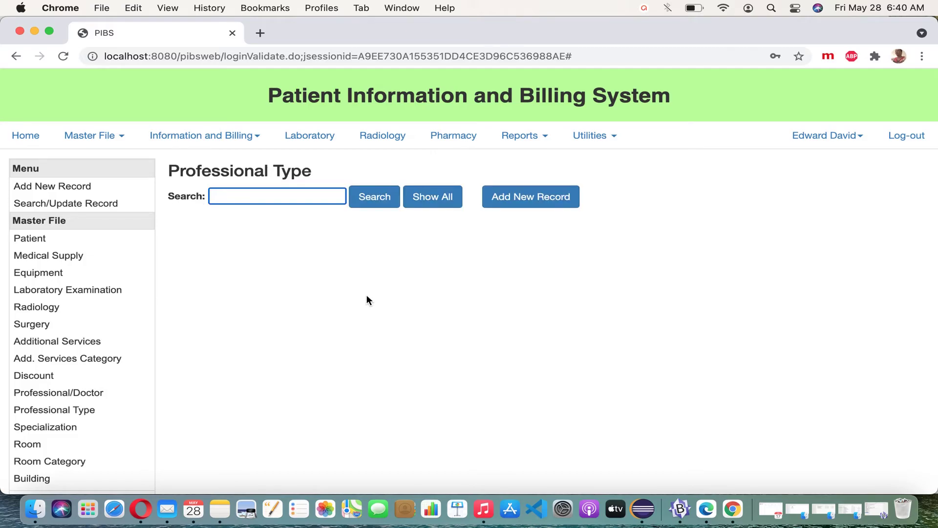
List all professional type records, view the second page of the list and return to the first page
click(435, 200)
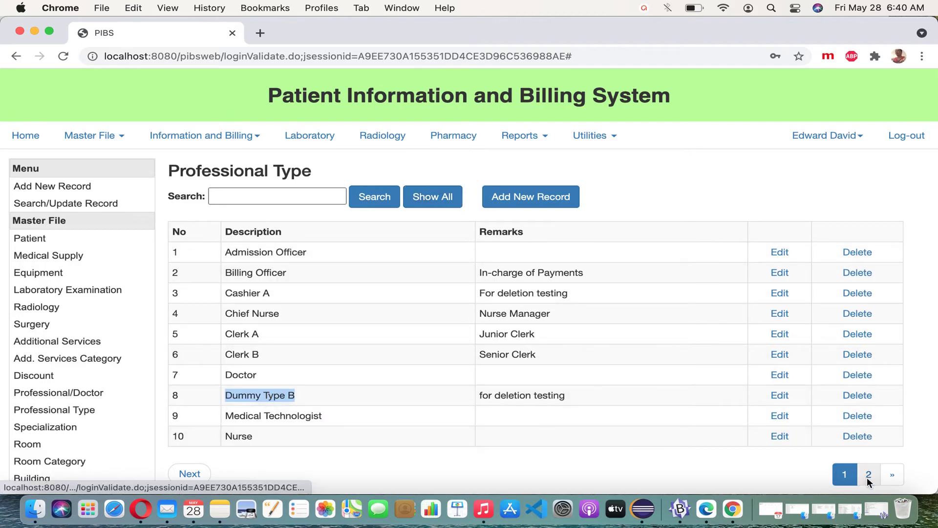
click(892, 476)
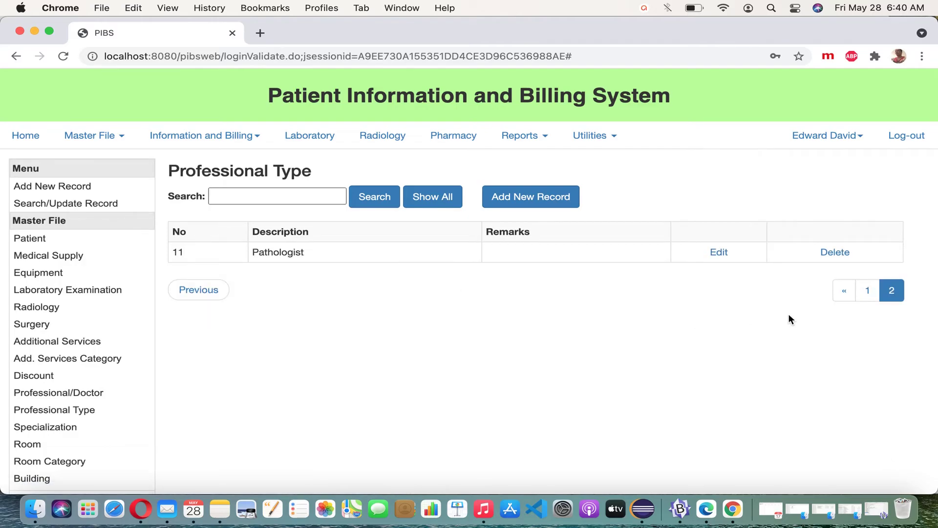
click(850, 295)
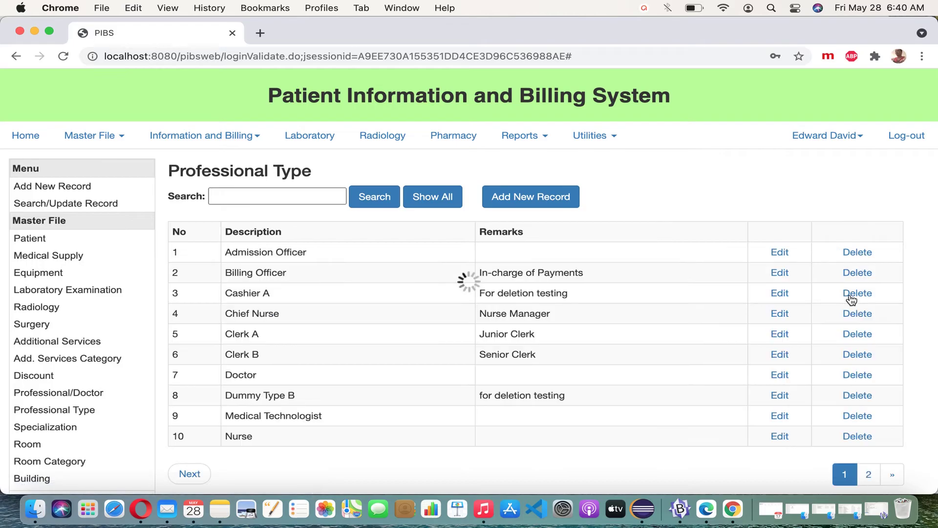
Search the professional types for "for deletion" and check the remarks of the matching records
click(291, 198)
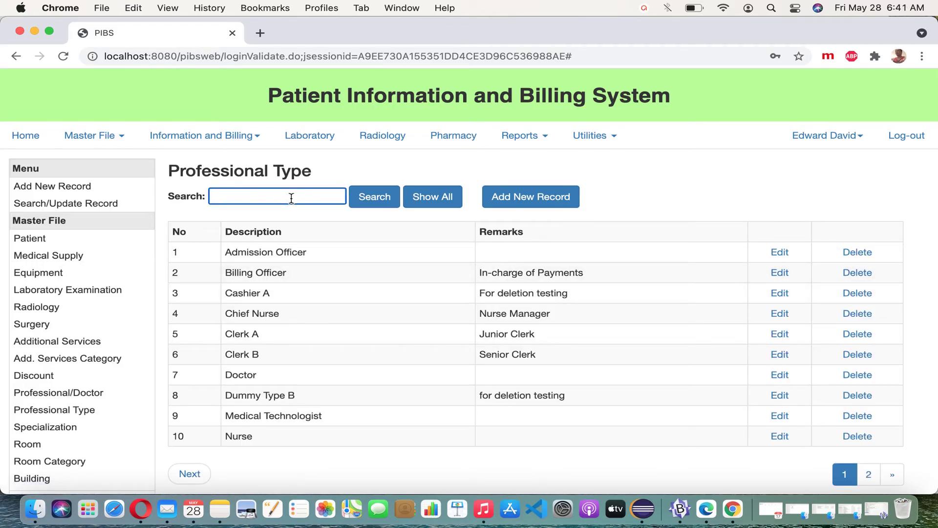
text(for deeletion)
click(381, 200)
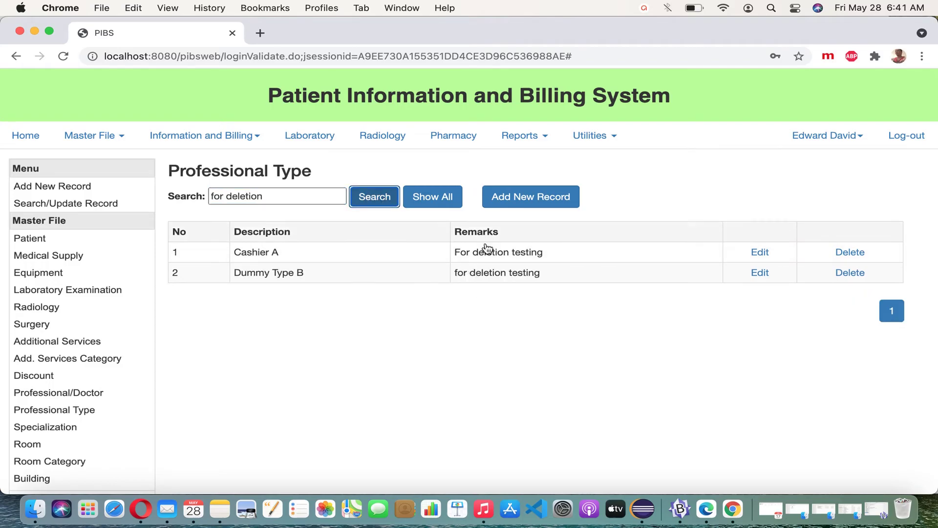
drag(470, 251, 456, 250)
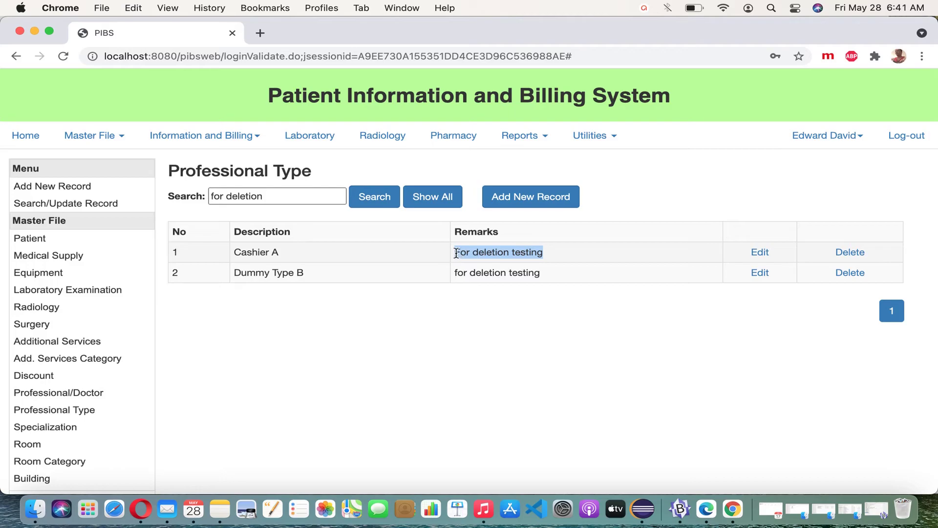
drag(549, 279, 479, 274)
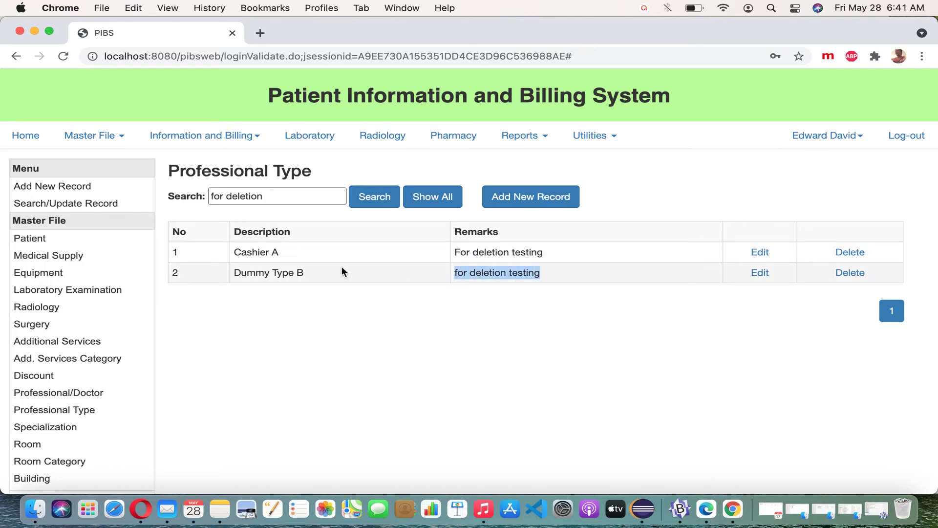
click(330, 255)
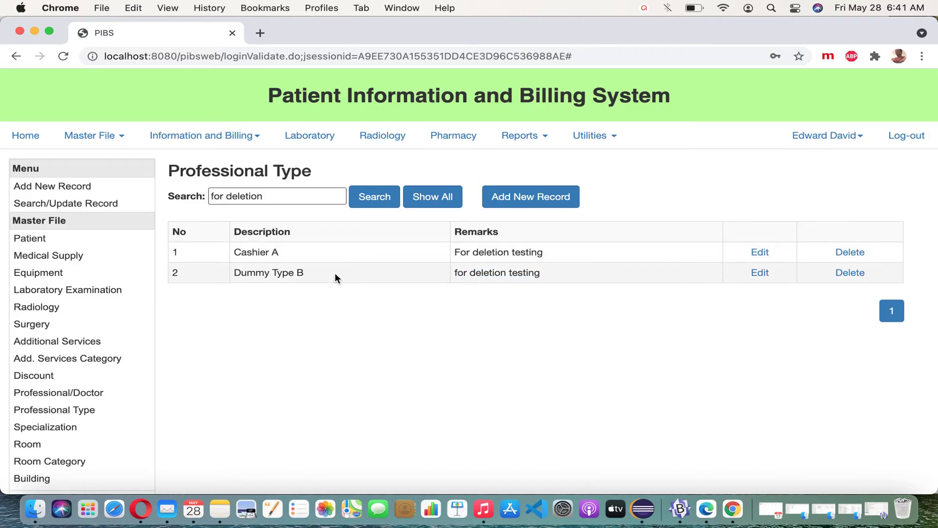
Delete the Dummy Type B and Cashier A records, confirming each deletion
click(851, 273)
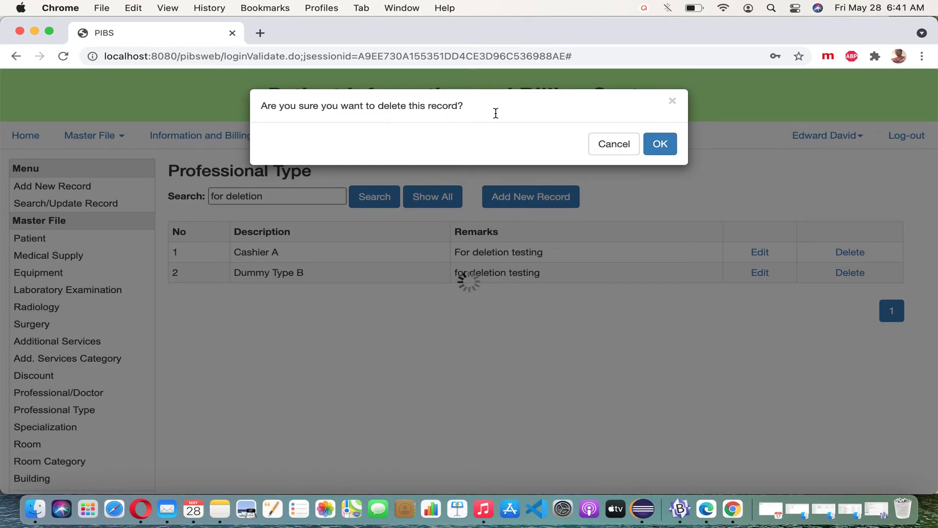
click(670, 148)
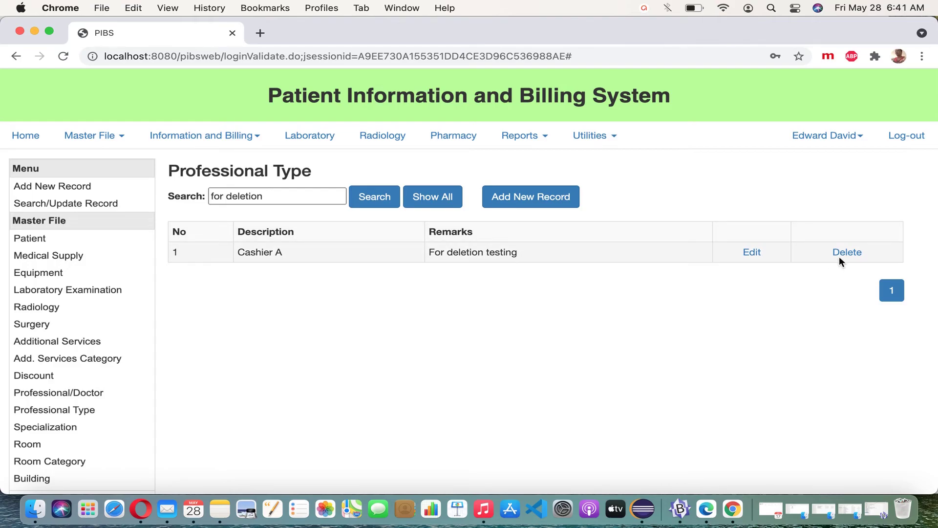
click(860, 253)
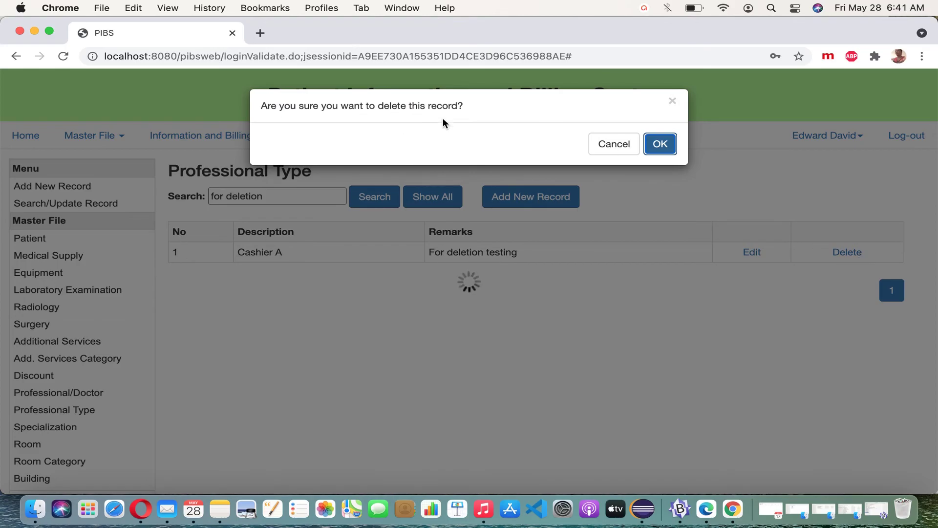
click(671, 150)
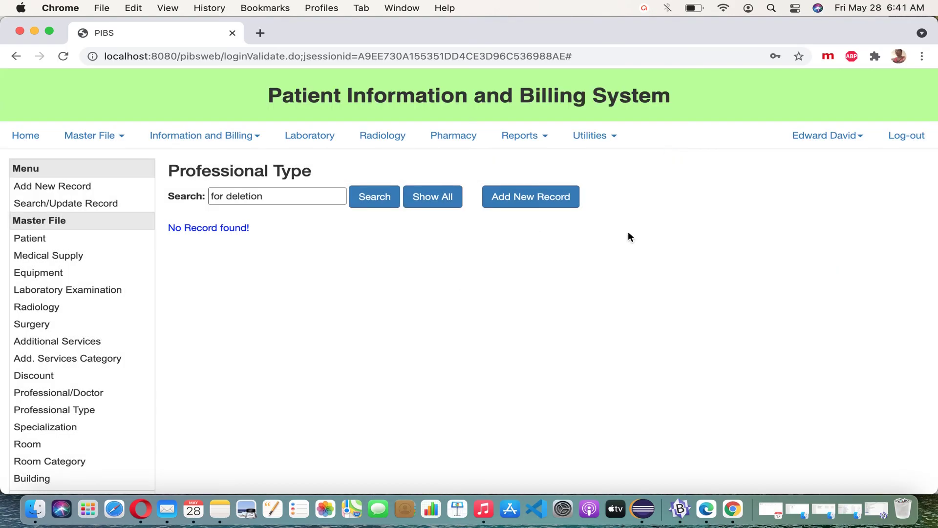
Repeat the search for "for deletion", then clear the search text and list all professional type records
click(368, 196)
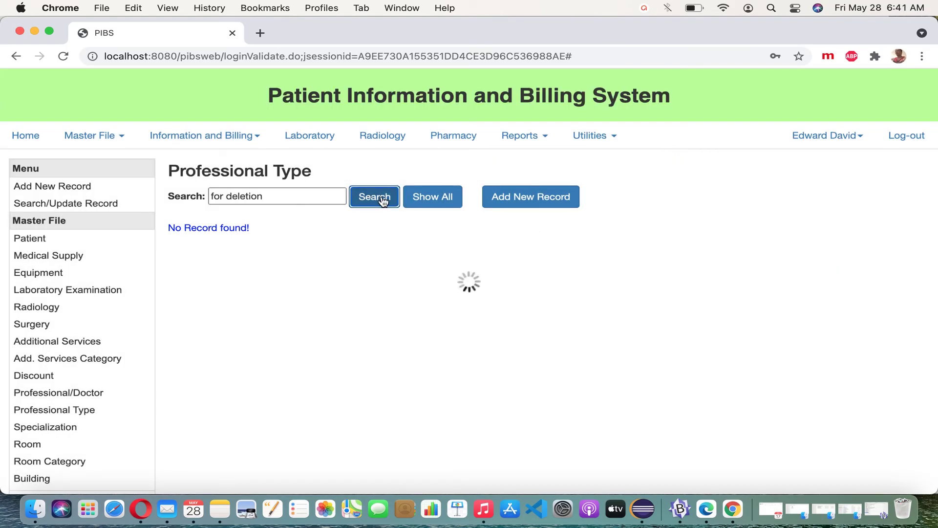
drag(270, 201, 195, 198)
key(BackSpace)
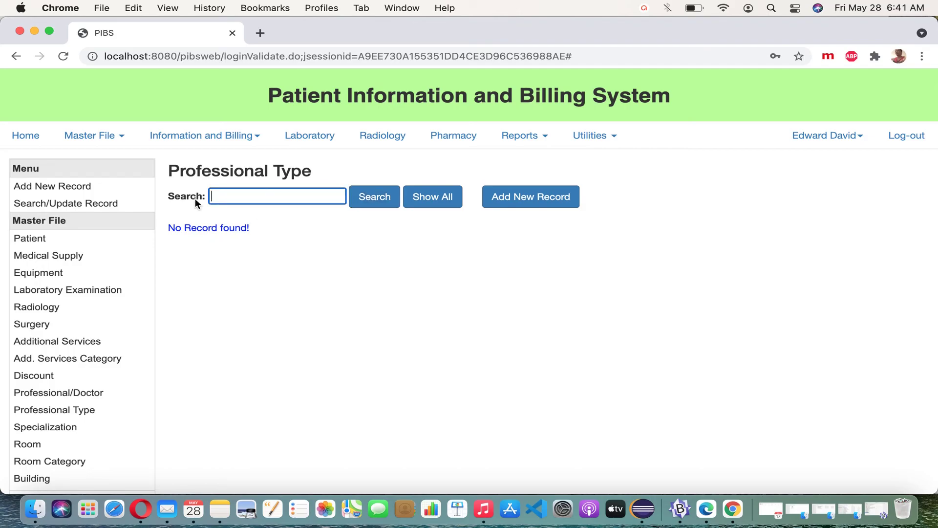
click(420, 199)
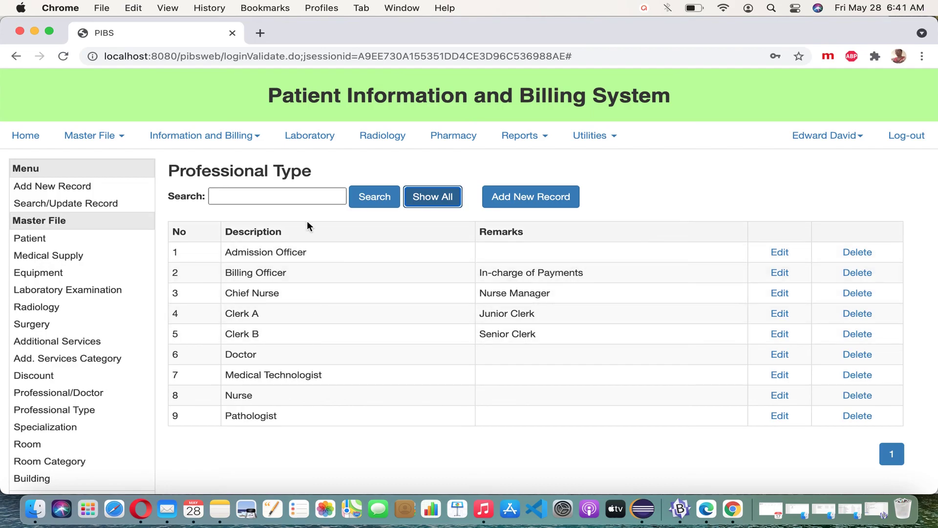
Search the professional type records for "med"
click(313, 199)
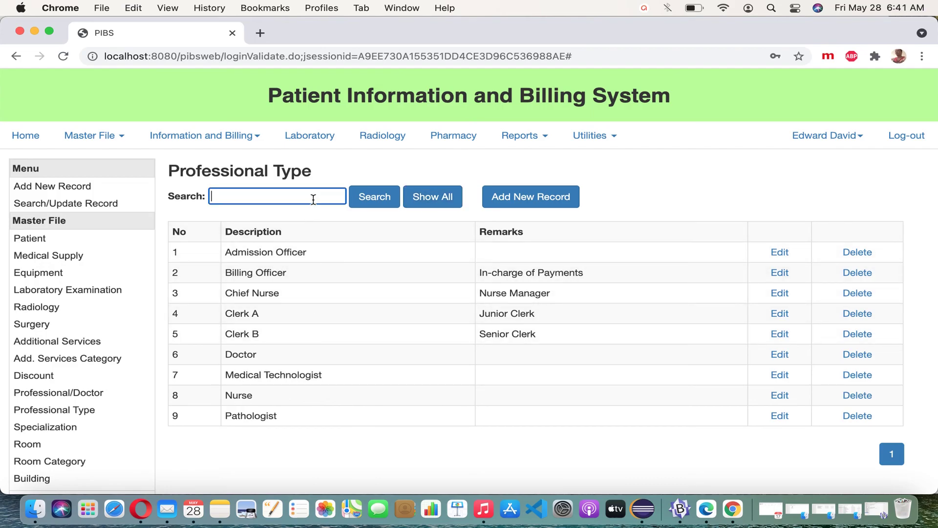
text(med)
click(364, 199)
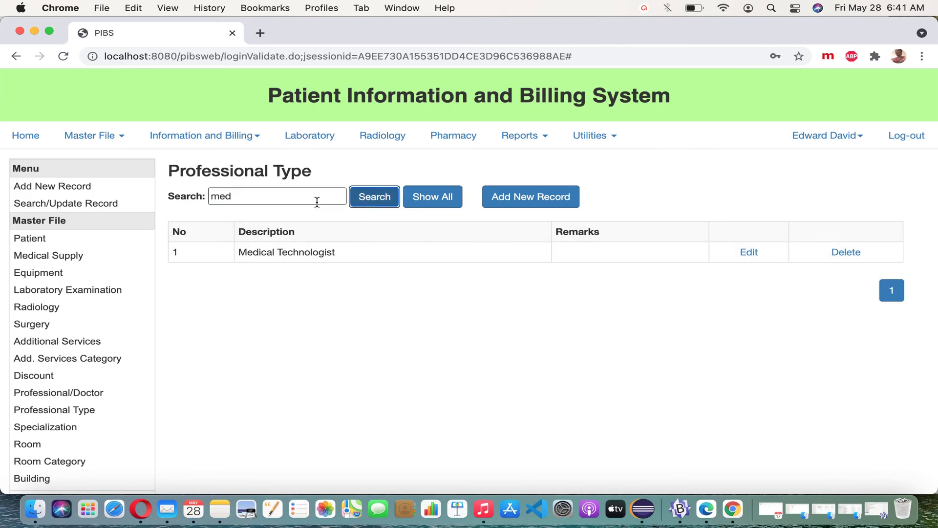
Replace the search text with "nurse" and search the professional type records for it
click(316, 202)
key(BackSpace)
key(BackSpace)
text(nurse)
click(370, 200)
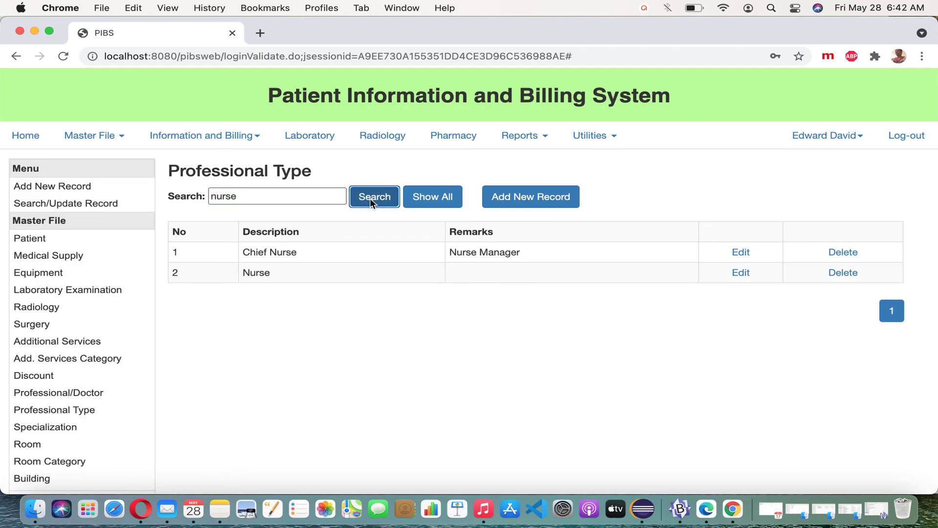
Clear the "nurse" search text and list the complete set of professional type records again
drag(288, 199, 195, 197)
key(BackSpace)
click(427, 199)
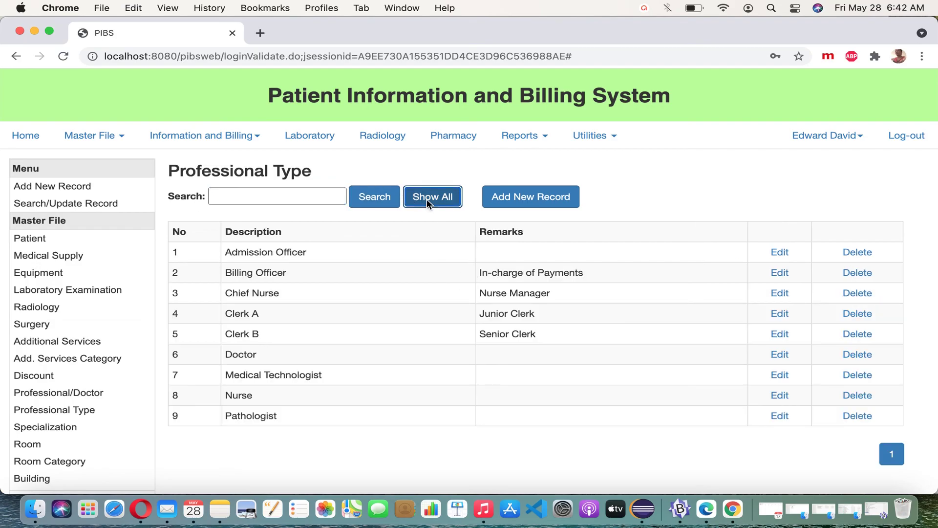